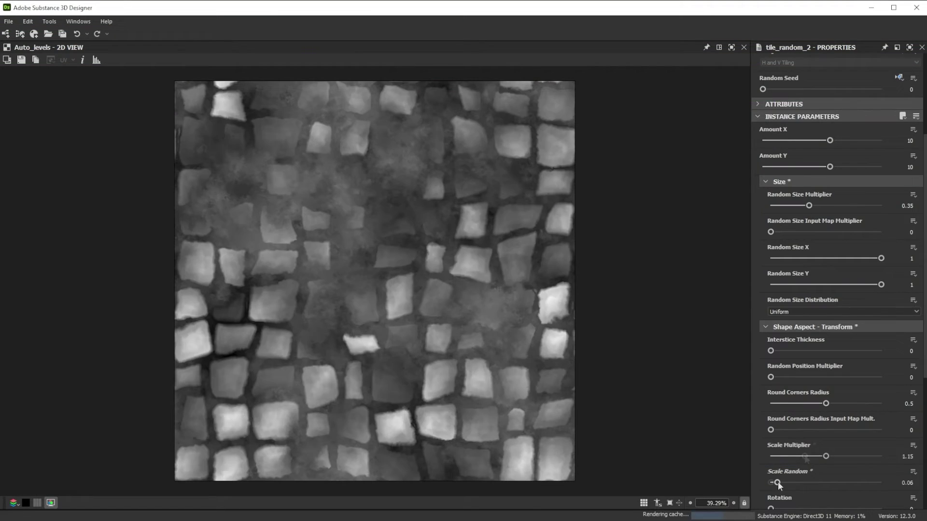
- Fine-tune the stones' random scale variation and directional warp strength in the finished graph
drag(777, 482, 802, 482)
scroll(793, 364, down, 5)
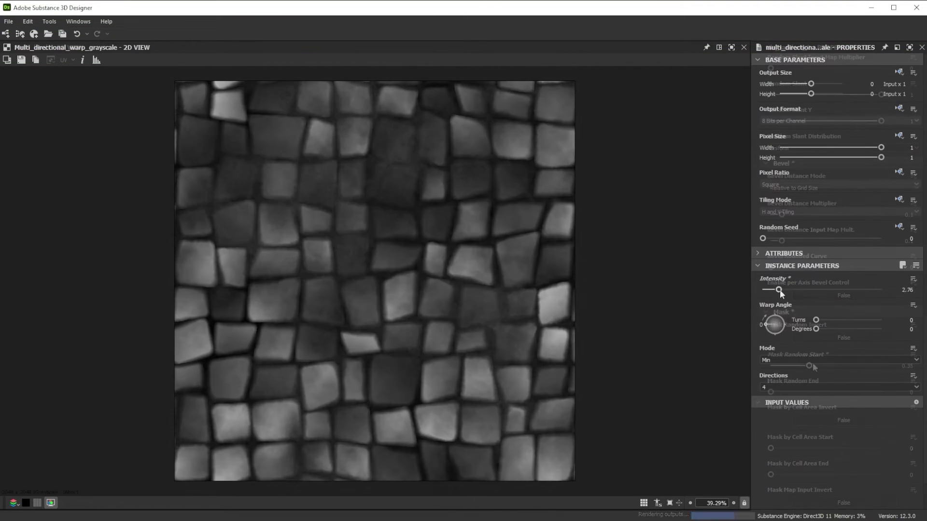
drag(780, 290, 822, 287)
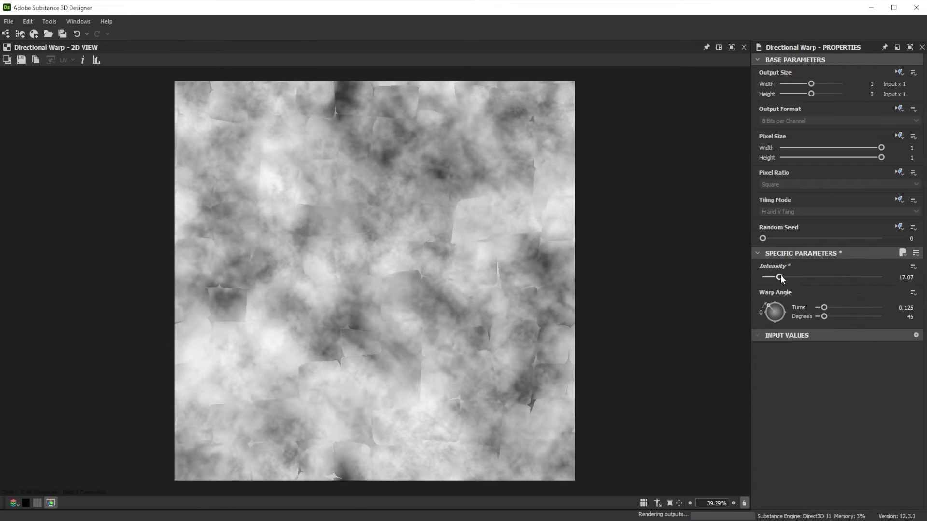
drag(779, 277, 800, 276)
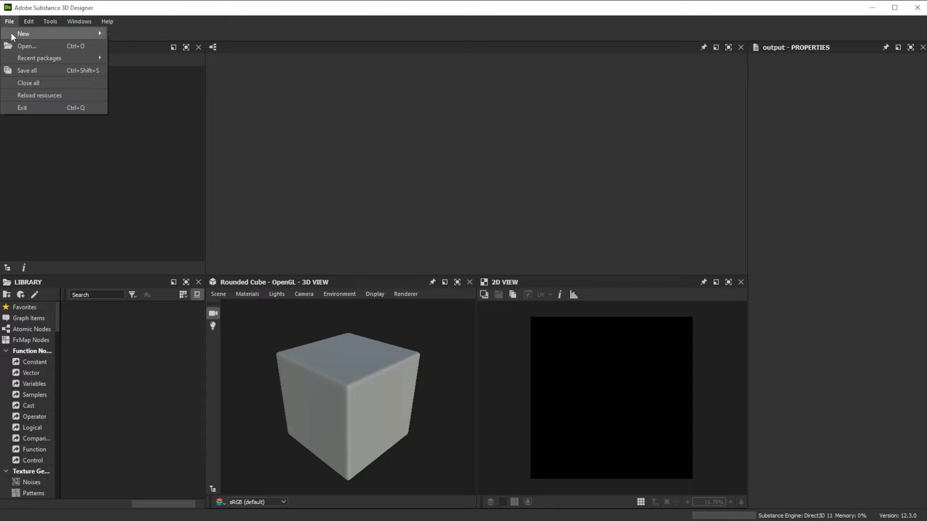
- Create an empty Substance graph, move the 2D view to the left and close the 3D view
mouse_move(60, 33)
click(147, 34)
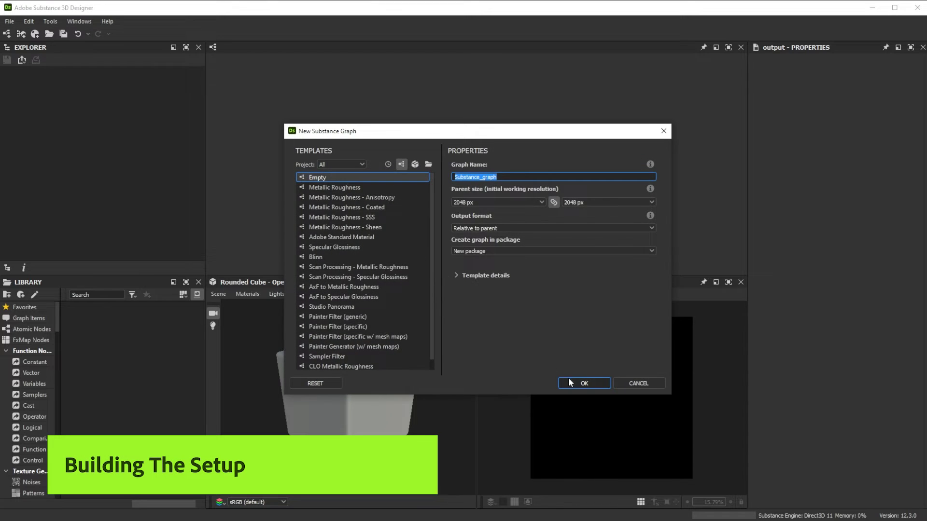
click(574, 384)
drag(581, 285, 138, 271)
click(738, 282)
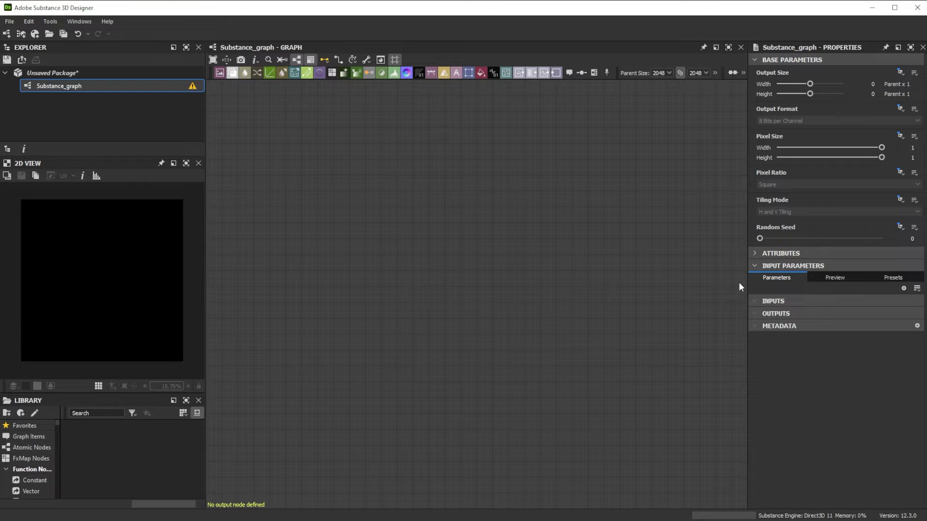
- Add a Tile Random 2 node with Random Size Multiplier 0.35 and Round Corners Radius 0.5
key(space)
text(til)
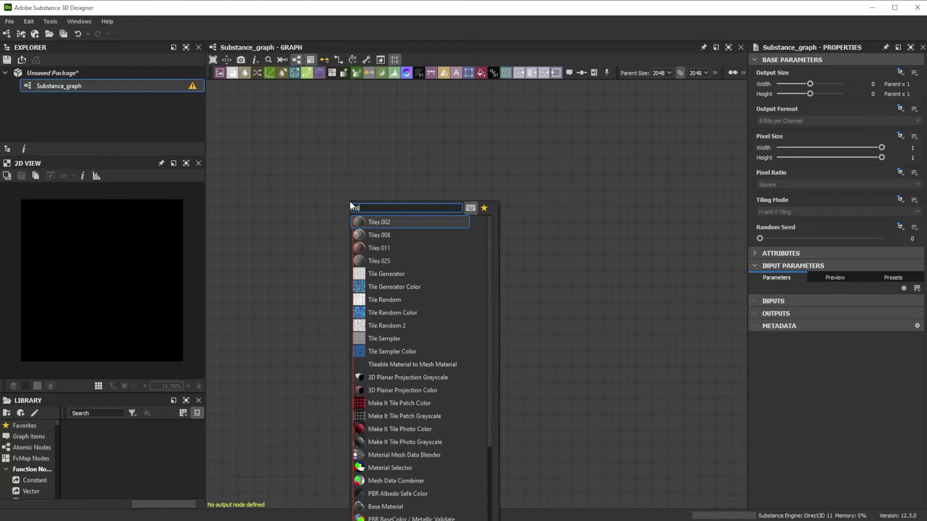
click(379, 326)
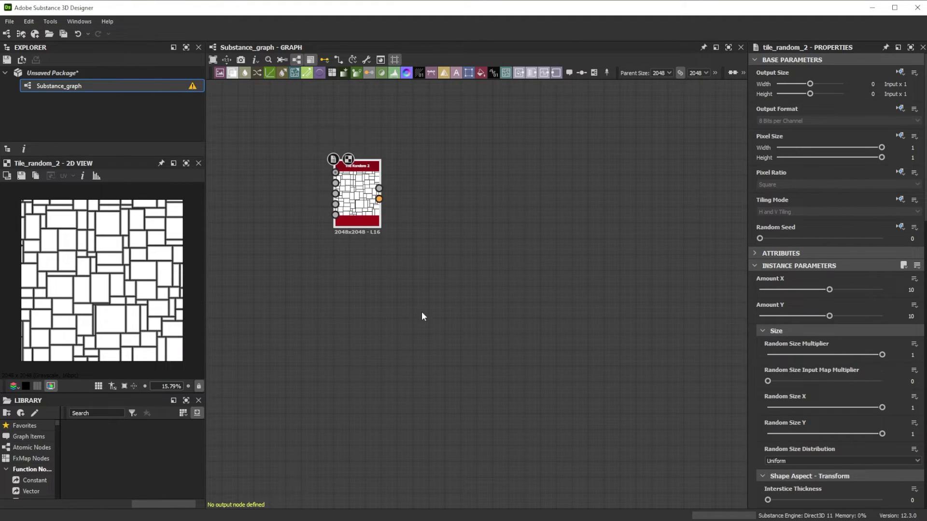
double_click(912, 355)
text(.35)
key(Return)
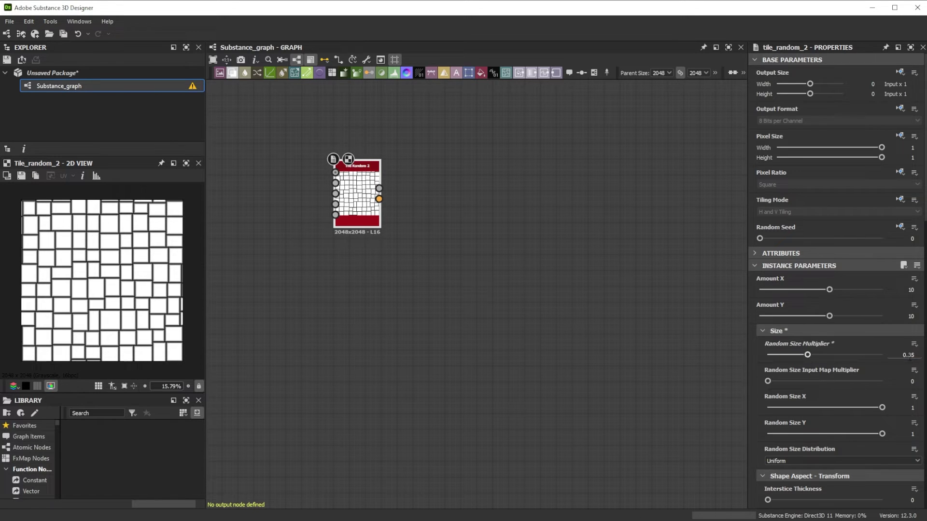
scroll(881, 365, down, 3)
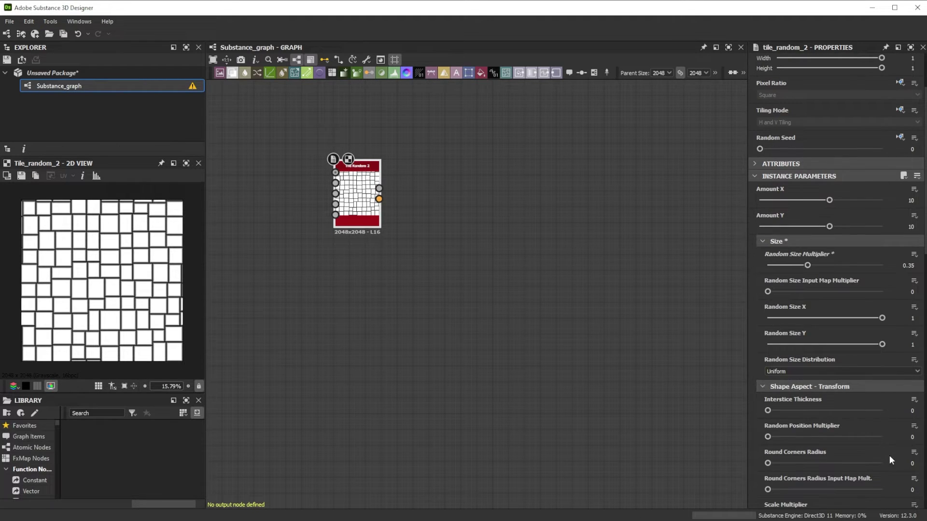
double_click(908, 463)
text(.5)
key(Return)
- Set the tiles' Scale Multiplier to 1.15 and Random Slant Multiplier to 0.5
scroll(898, 467, down, 1)
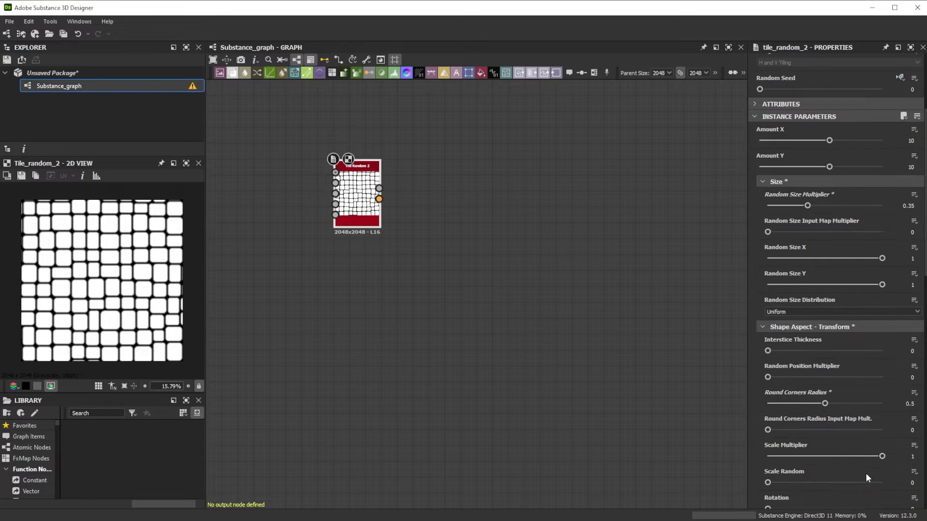
double_click(911, 456)
text(1.15)
key(Return)
scroll(872, 468, down, 1)
scroll(872, 468, down, 2)
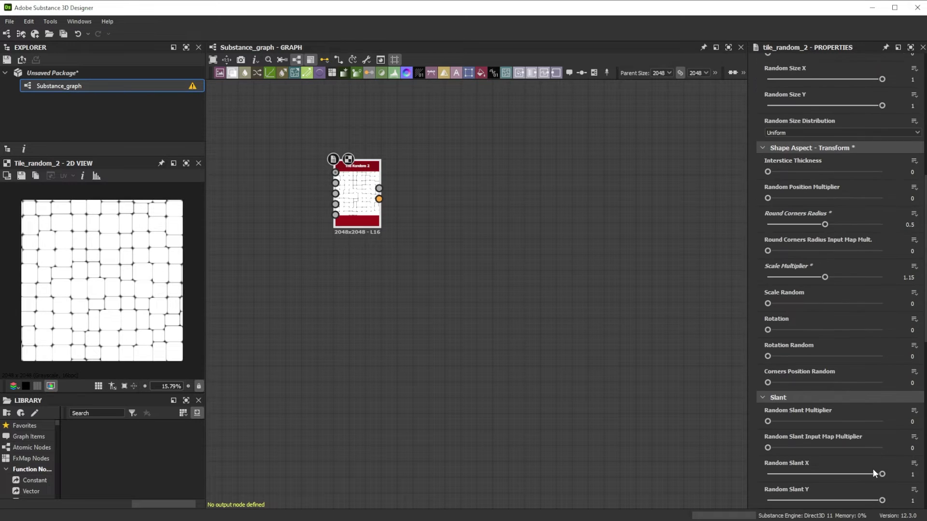
double_click(912, 422)
text(.5)
key(Return)
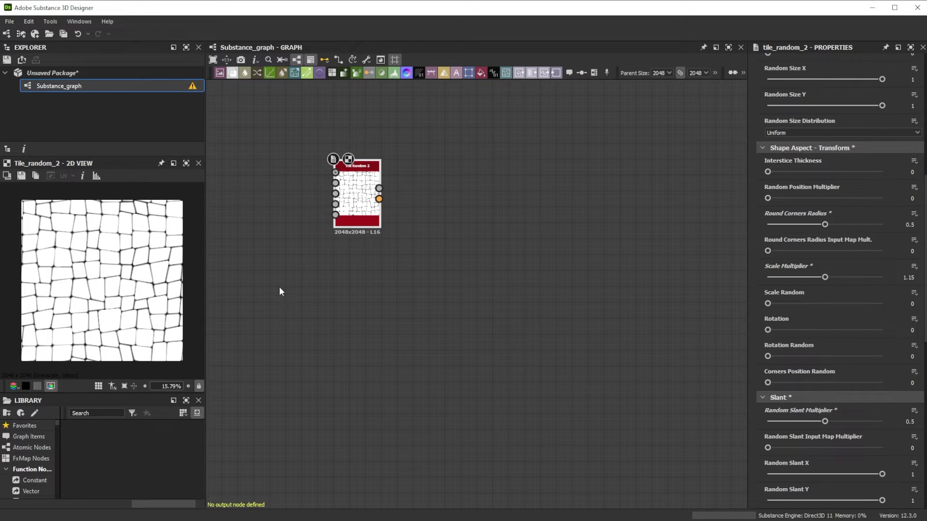
key(space)
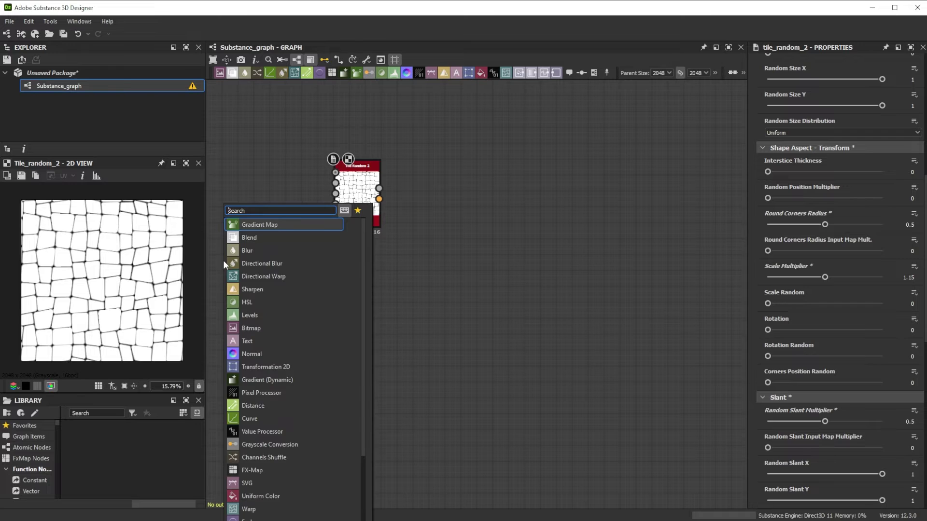
- Add a Perlin Noise node with Scale 16
text(per)
click(252, 236)
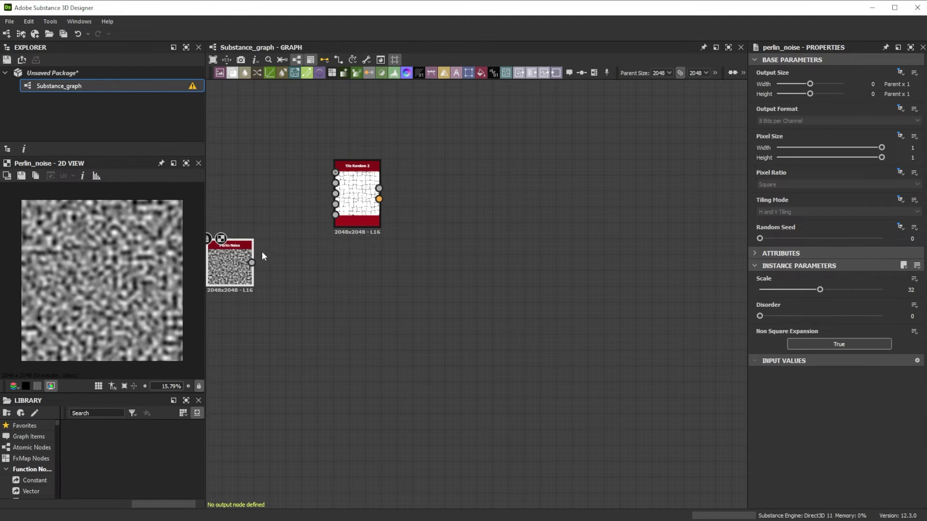
double_click(911, 290)
text(16)
key(Return)
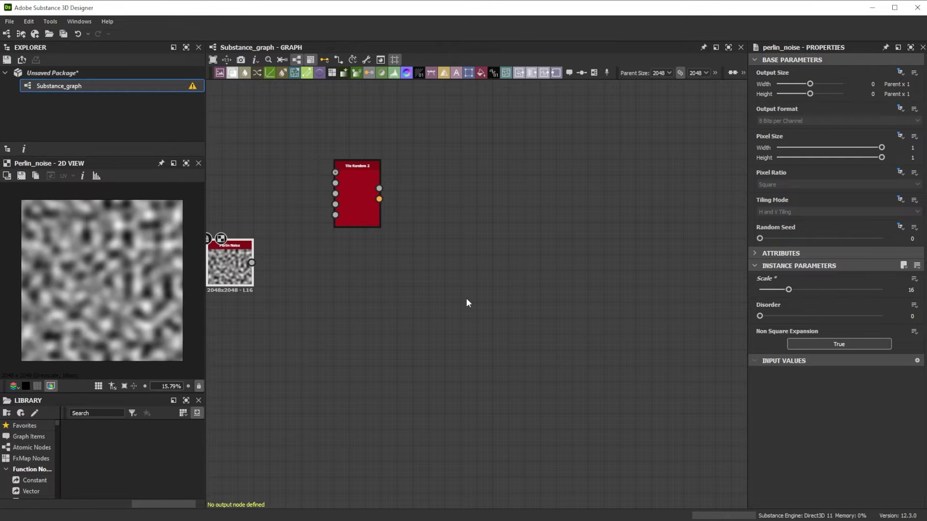
- Feed the Perlin Noise into Tile Random 2's bevel distance input with a 0.1 multiplier
drag(252, 263, 336, 204)
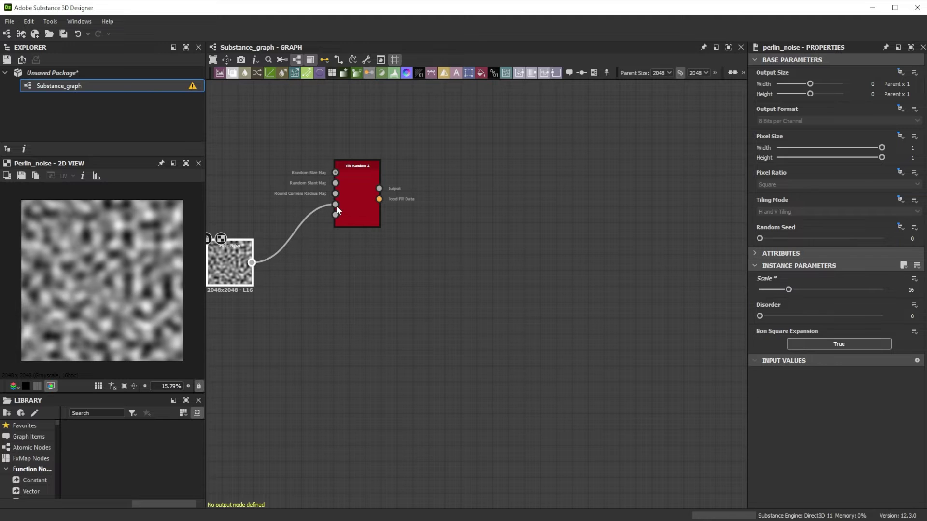
click(365, 215)
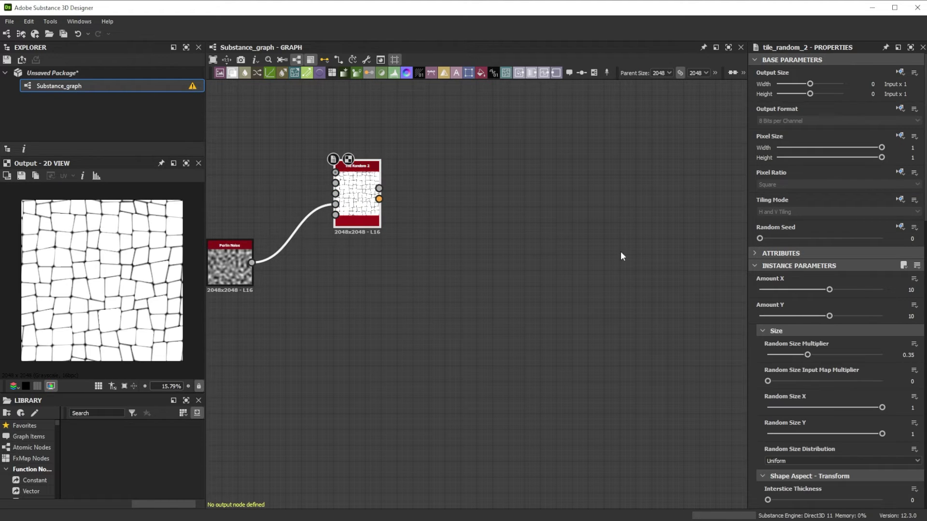
scroll(753, 435, down, 3)
scroll(751, 432, down, 10)
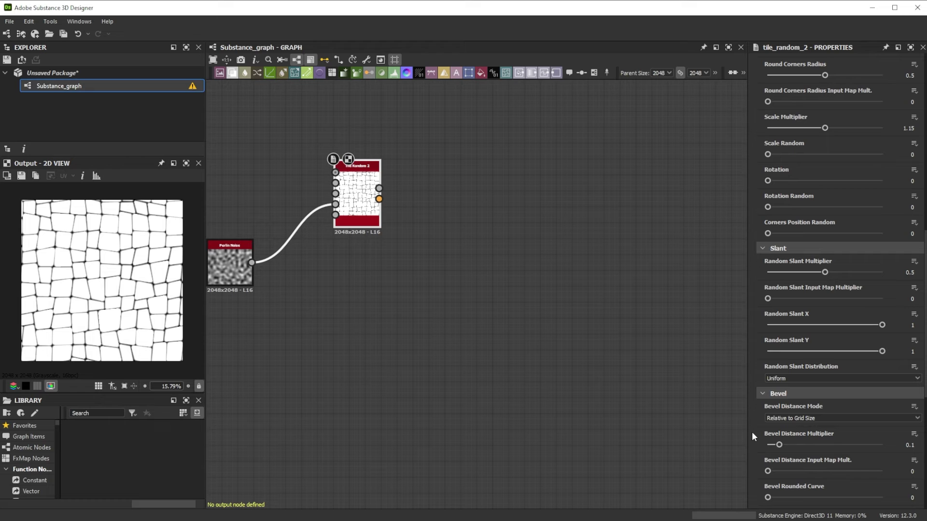
click(912, 471)
text(.1)
key(Return)
- Add a Slope Blur Grayscale on the tiles, sloped by the Perlin Noise: 32 samples, Min, intensity 0.15
drag(379, 188, 461, 261)
text(slope)
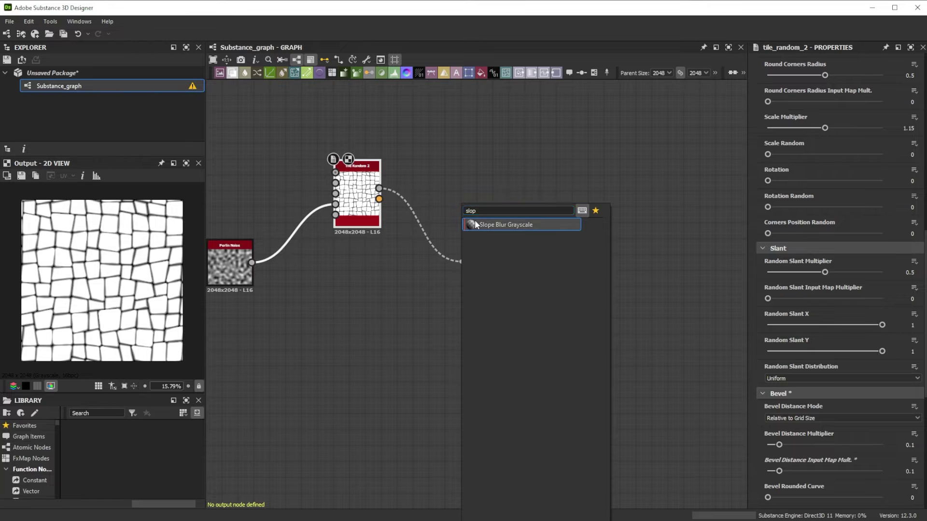
key(Return)
drag(255, 265, 462, 268)
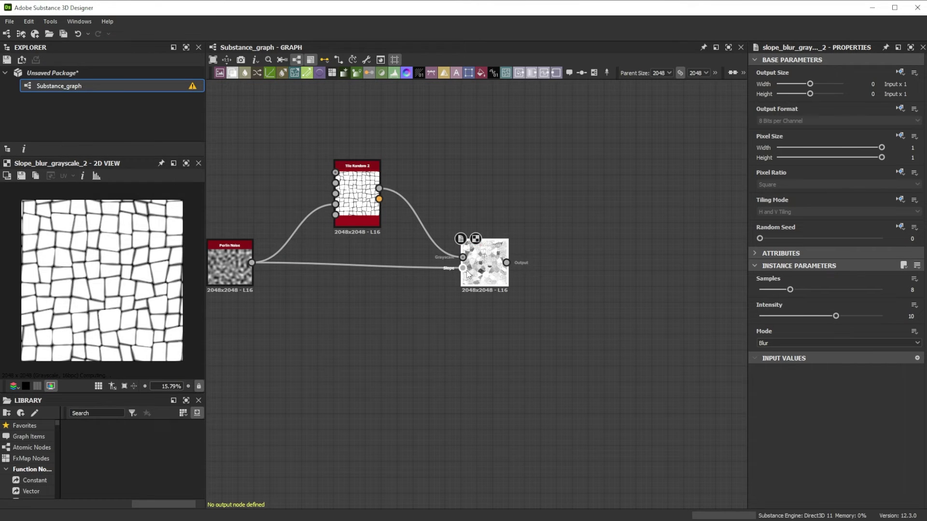
drag(791, 289, 905, 284)
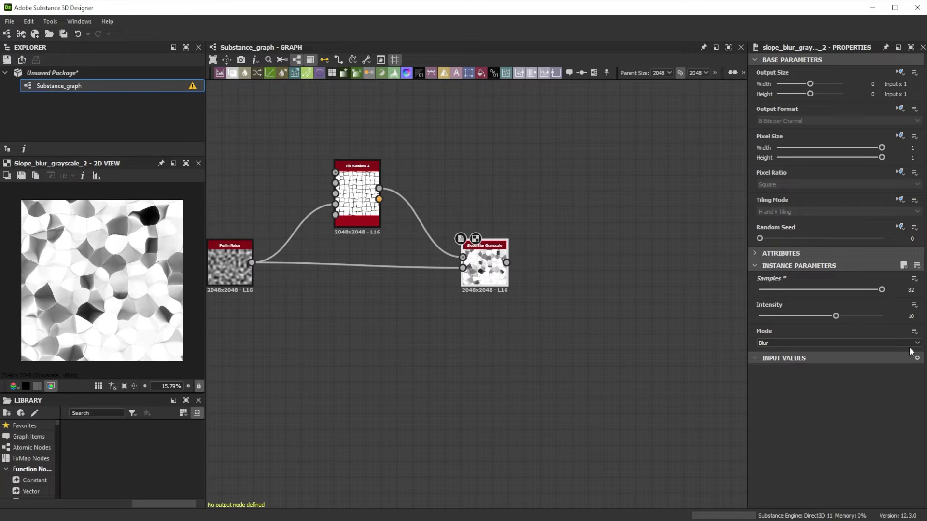
click(867, 343)
click(843, 355)
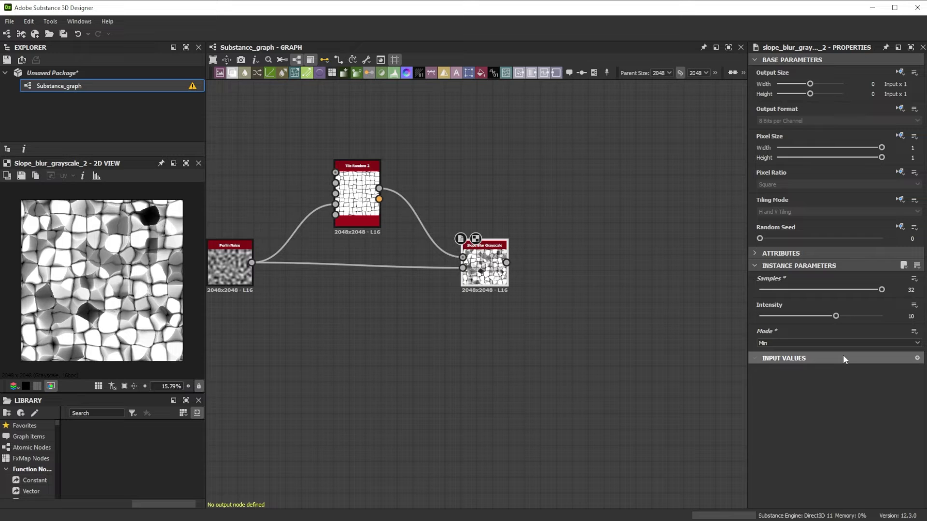
click(911, 316)
text(.15)
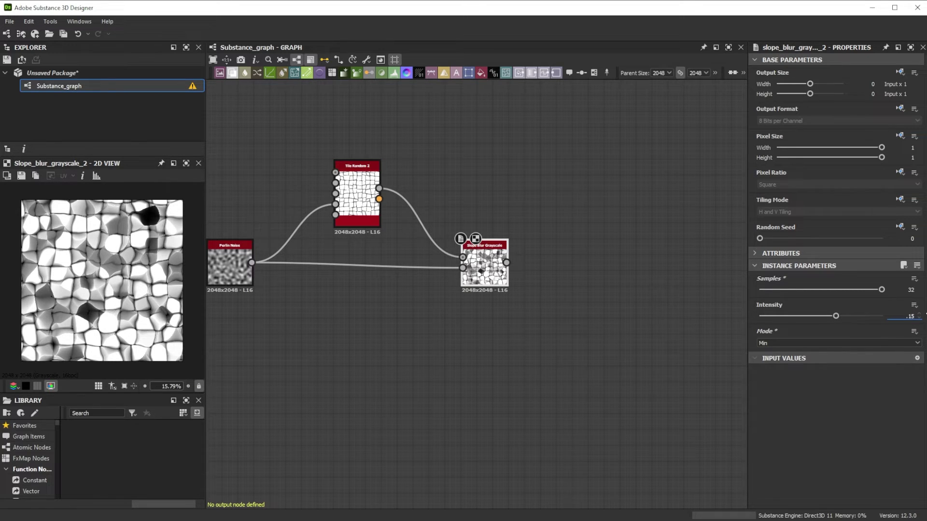
key(Return)
drag(506, 262, 572, 482)
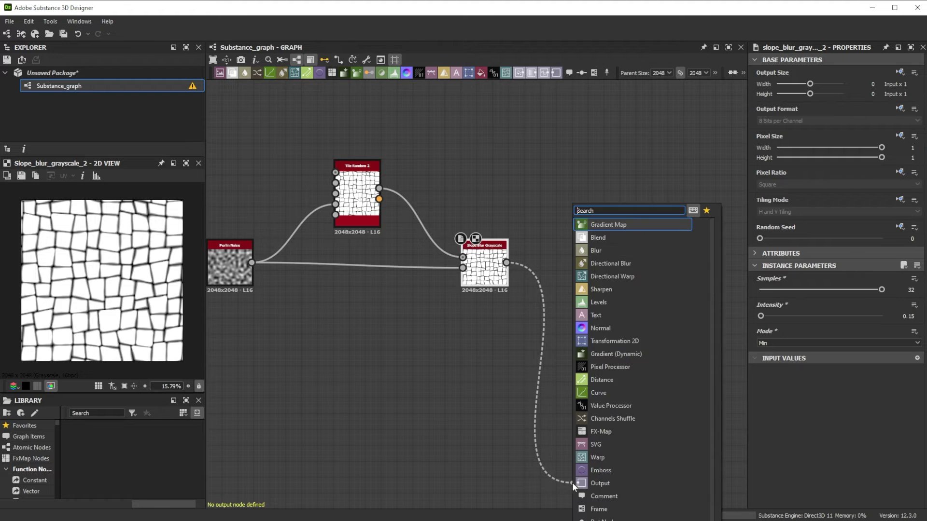
- Add a Blend after Slope Blur with Flood Fill to Random Grayscale in its Foreground
click(593, 241)
scroll(434, 207, down, 1)
drag(286, 167, 351, 302)
text(floo)
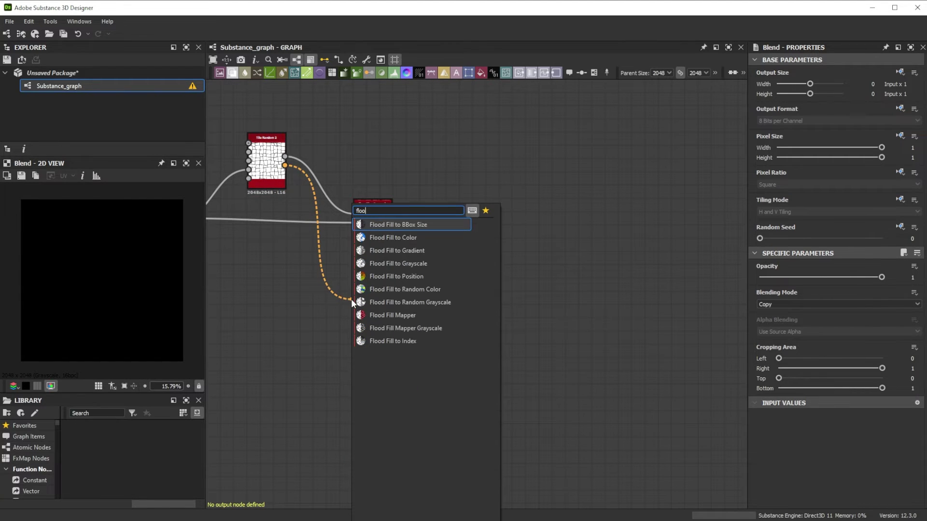
click(377, 302)
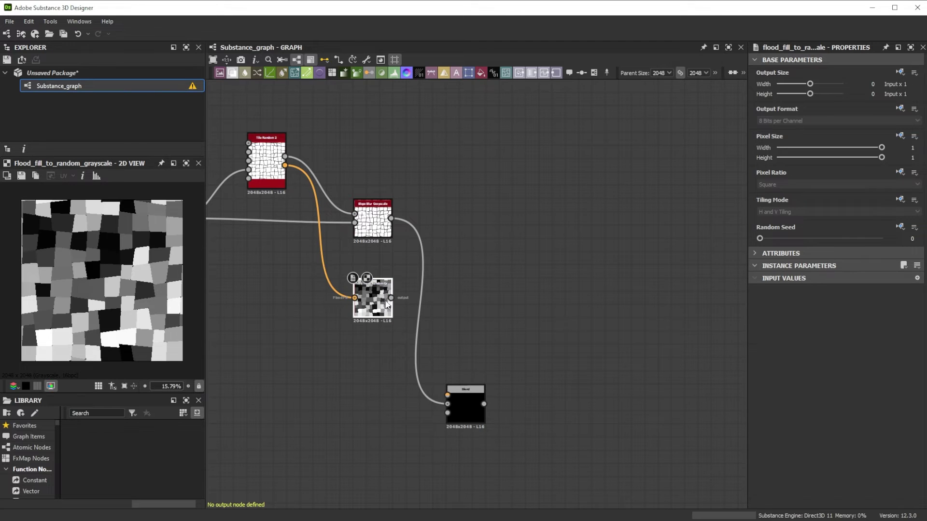
drag(421, 355, 447, 395)
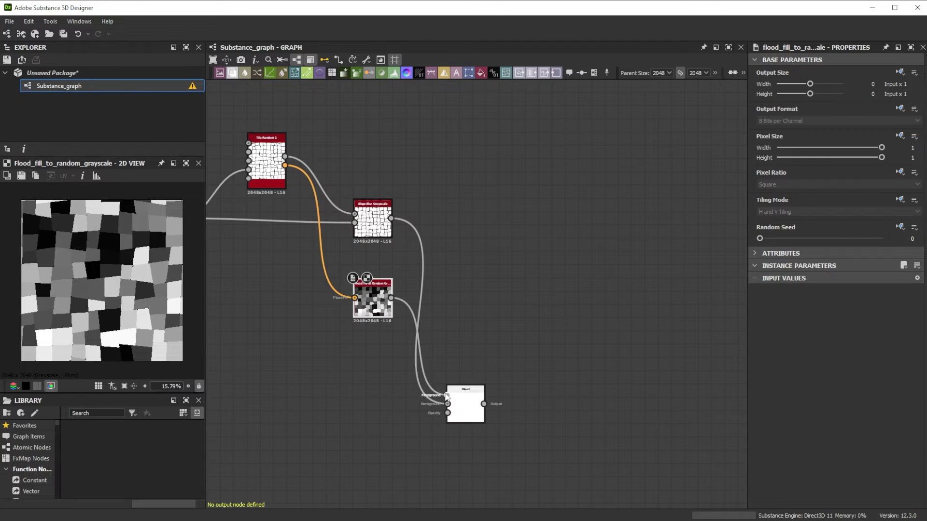
- Set the Blend to Multiply with Opacity 0.6
click(467, 411)
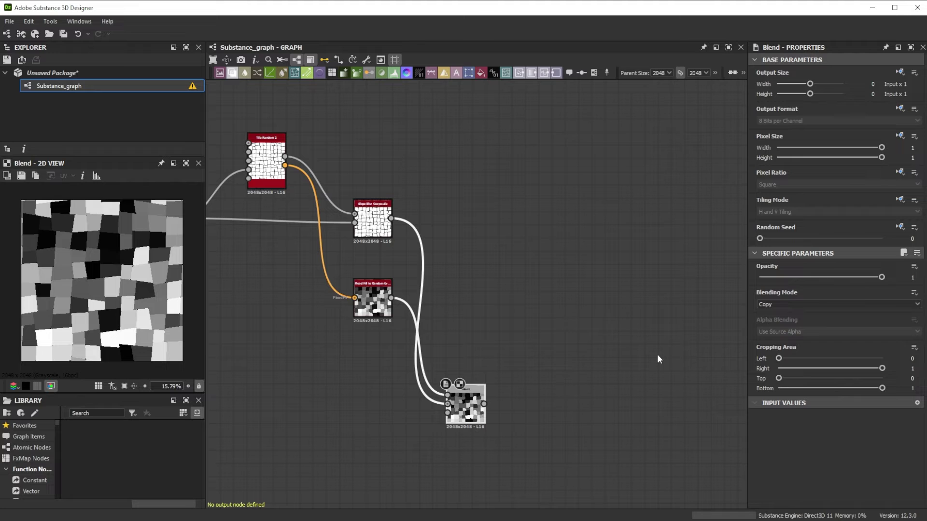
click(795, 304)
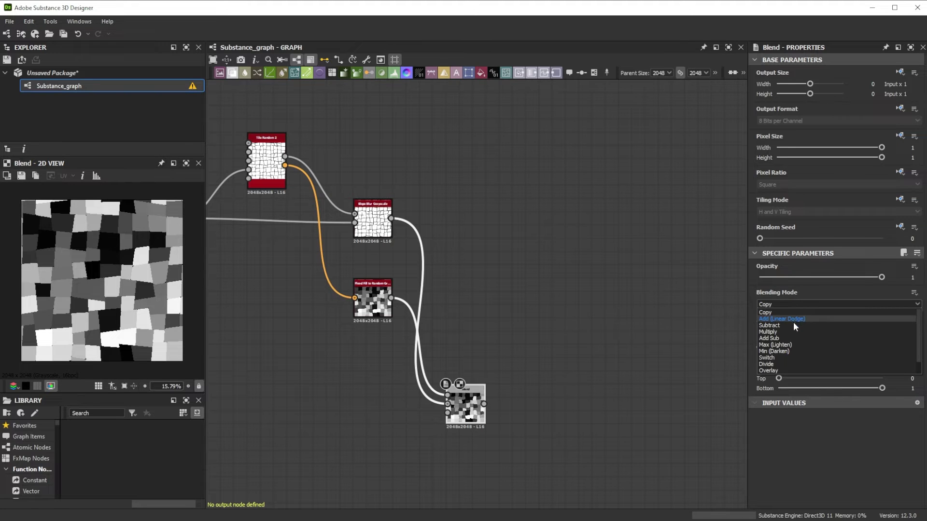
click(791, 332)
double_click(912, 278)
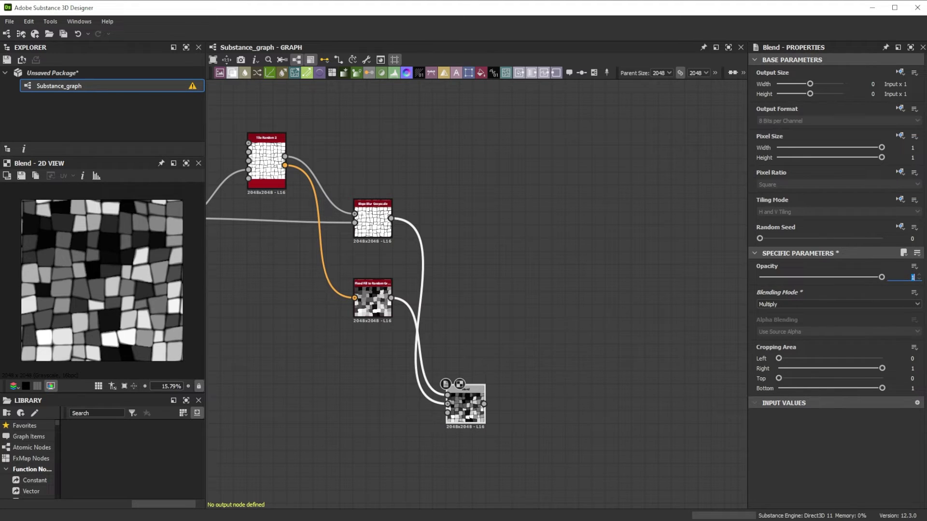
text(0.6)
key(Return)
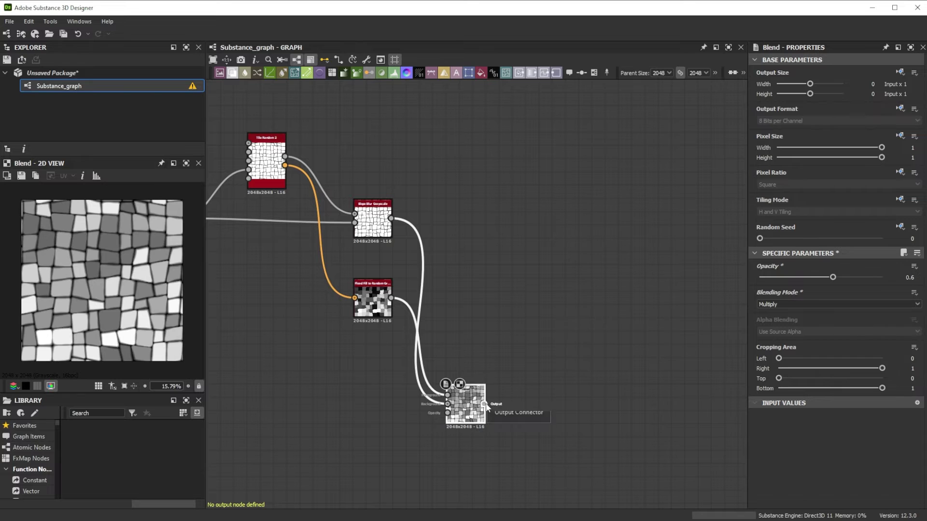
- Connect the Blend to a second Blend and add routing Dots on the flood fill wire
drag(483, 404, 723, 404)
click(748, 242)
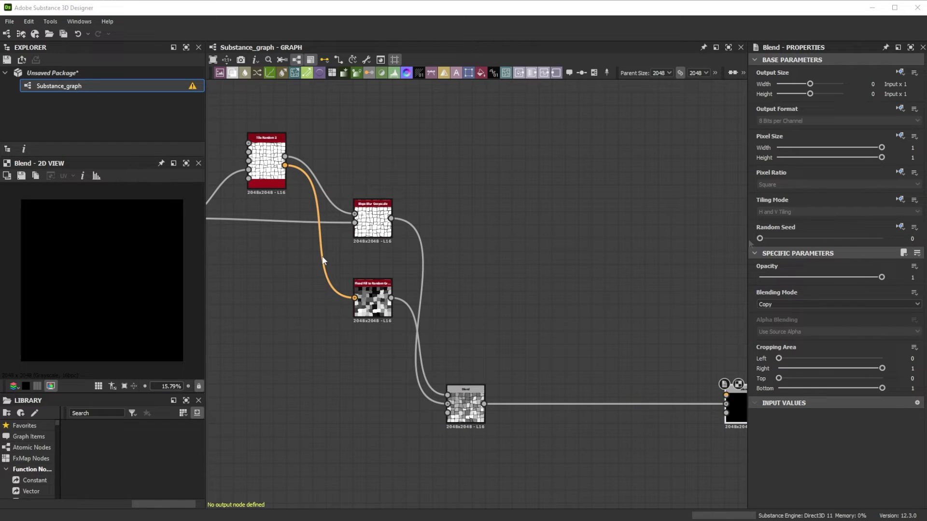
double_click(321, 256)
alt+drag(321, 256, 507, 258)
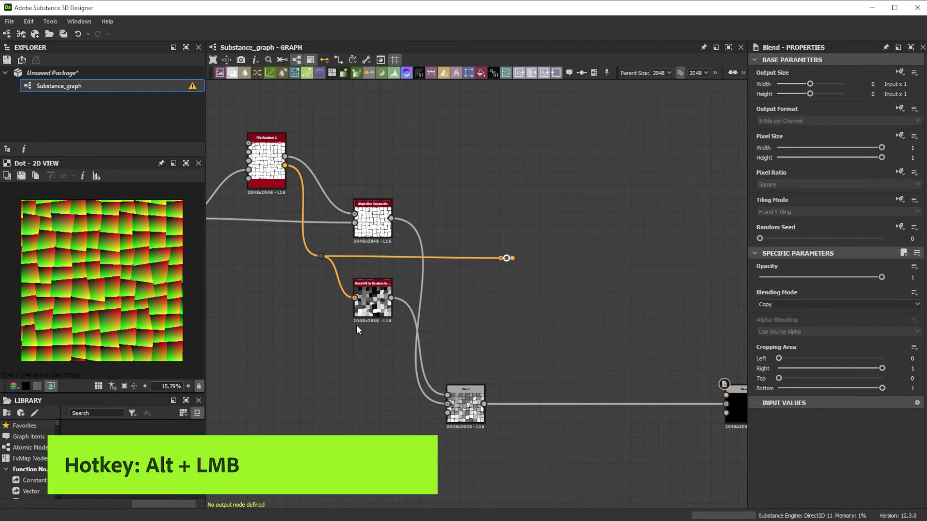
drag(391, 298, 505, 457)
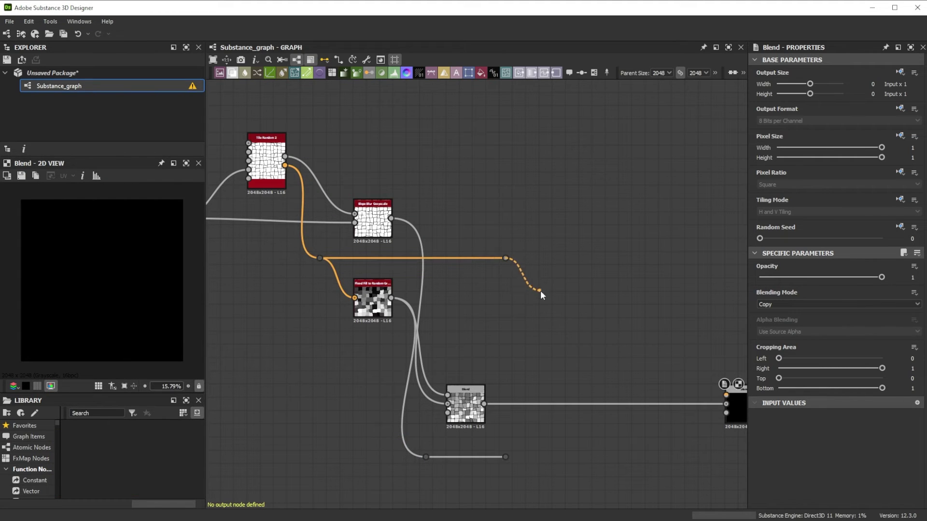
- Add a Flood Fill to Gradient node from the flood fill link with Angle Variation 1
drag(540, 291, 540, 297)
text(floo)
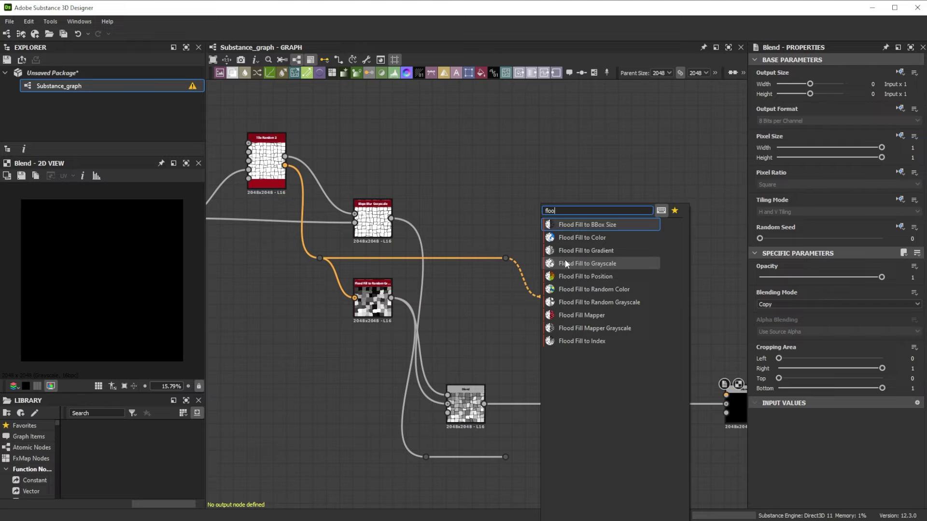
click(569, 254)
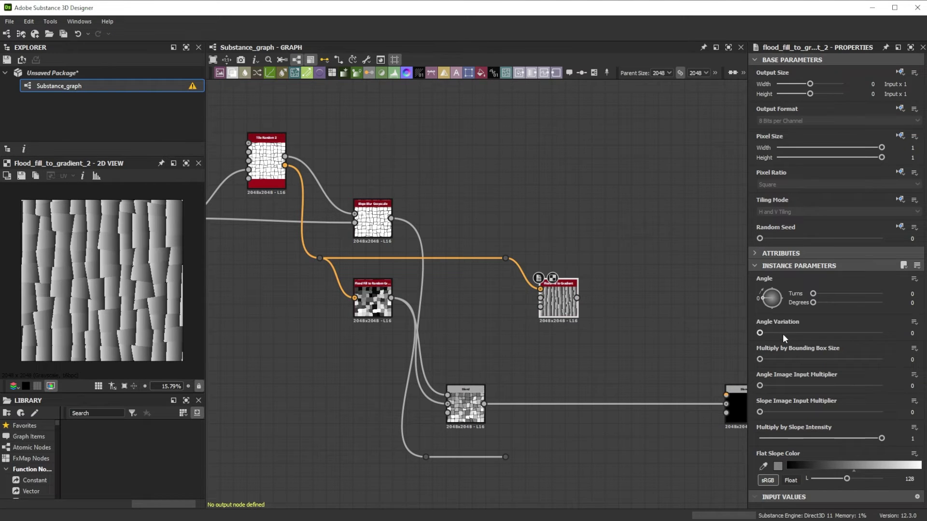
drag(783, 334, 884, 332)
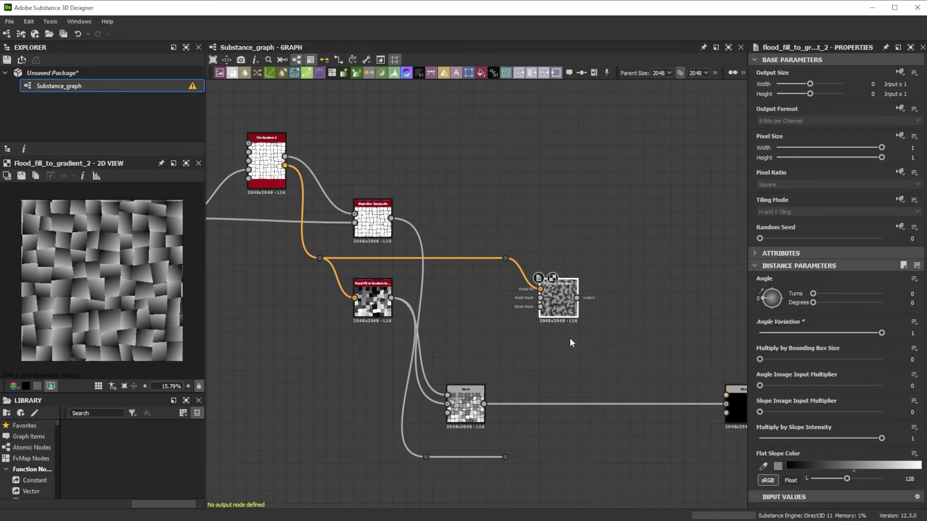
- Duplicate the gradient node and give the copy Random Seed 1 and bounding box multiplier 0.2
key(ctrl+d)
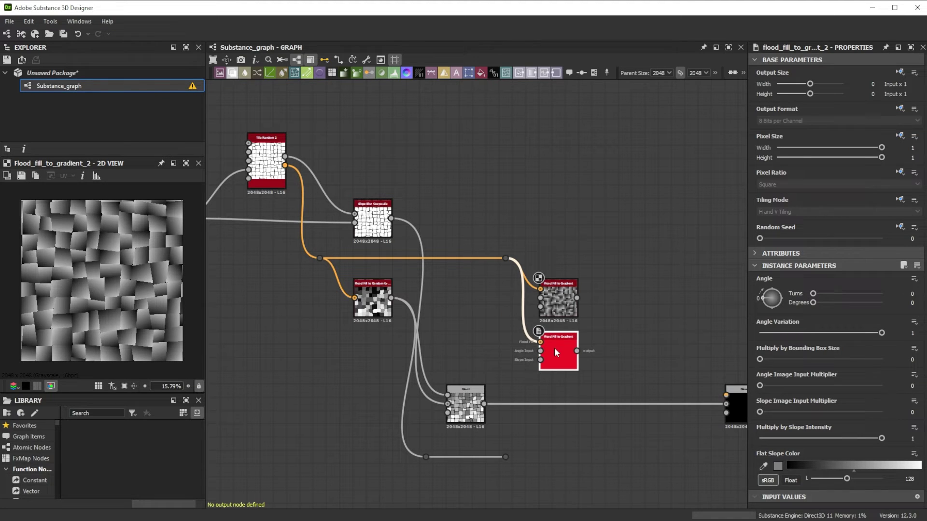
drag(760, 238, 772, 239)
click(912, 360)
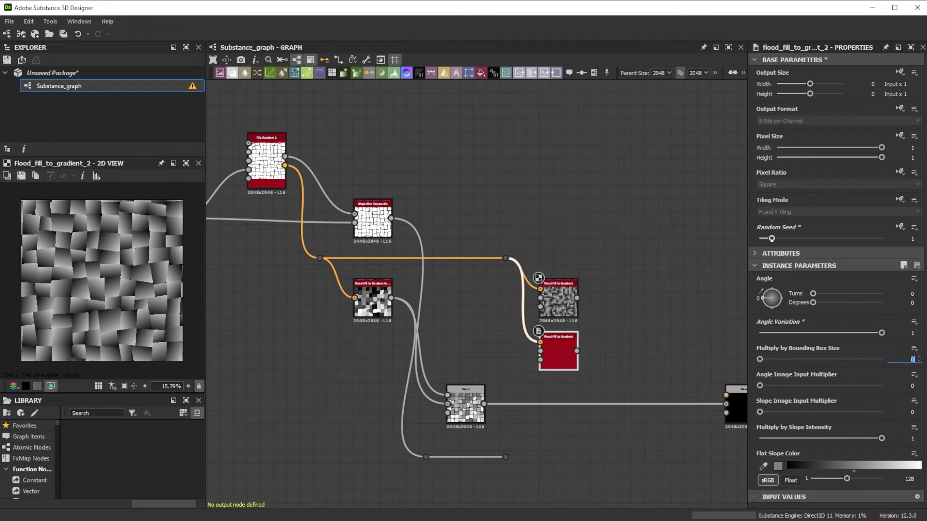
text(.2)
key(Return)
drag(577, 351, 631, 351)
- Combine both gradients in a Min (Darken) Blend, with the bottom line driving its opacity
text(bl)
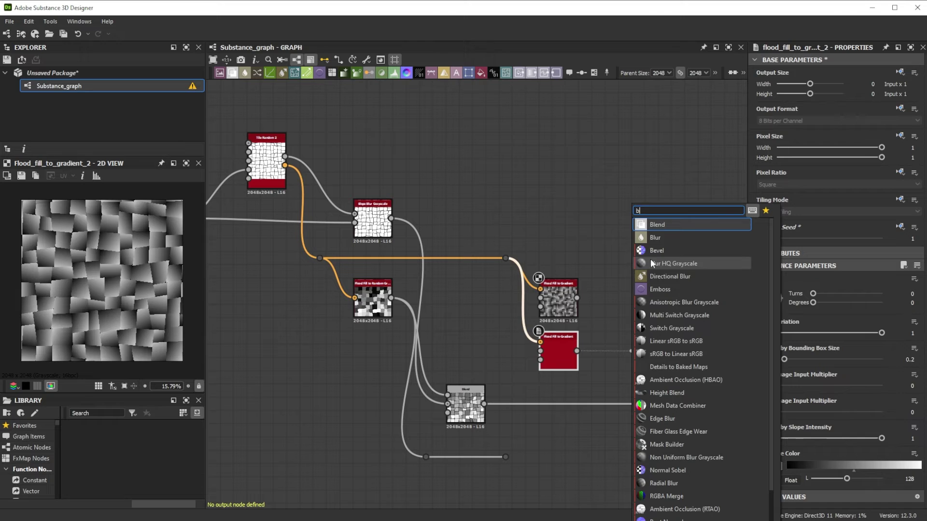
click(651, 225)
drag(577, 298, 633, 342)
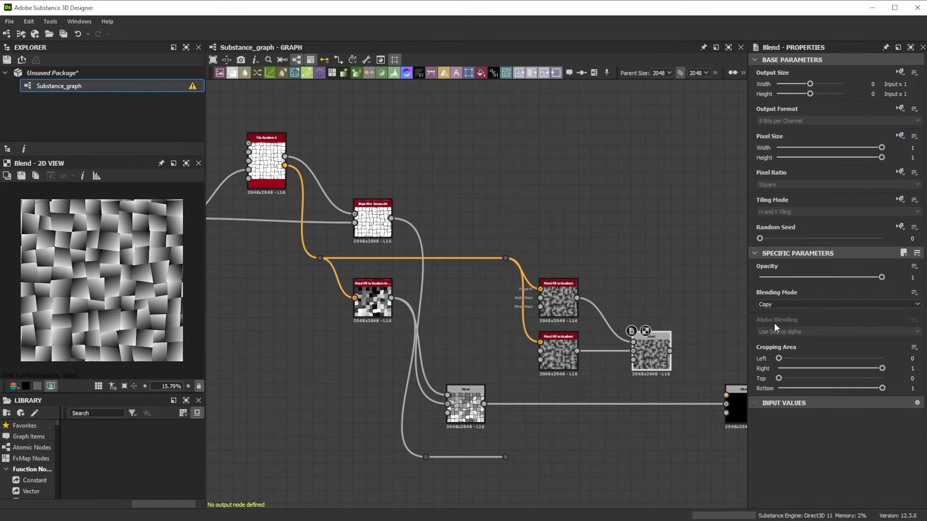
click(783, 303)
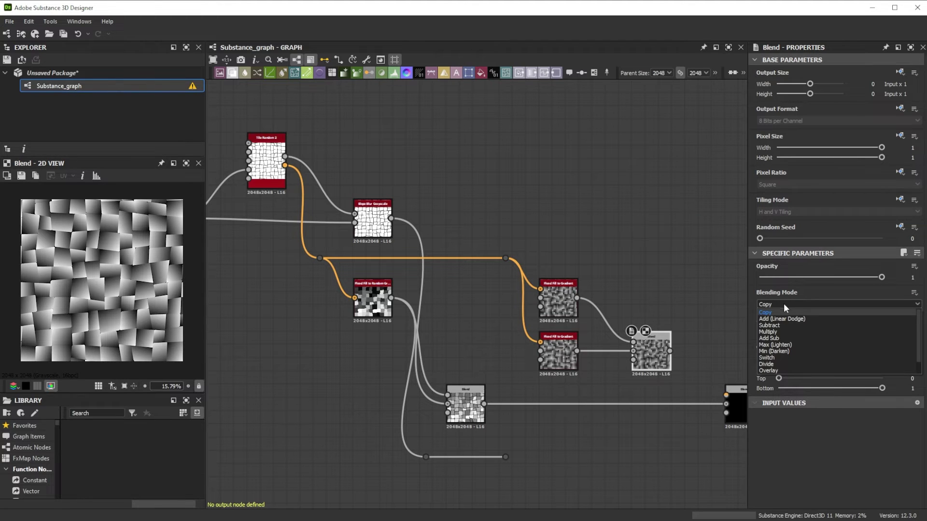
click(777, 351)
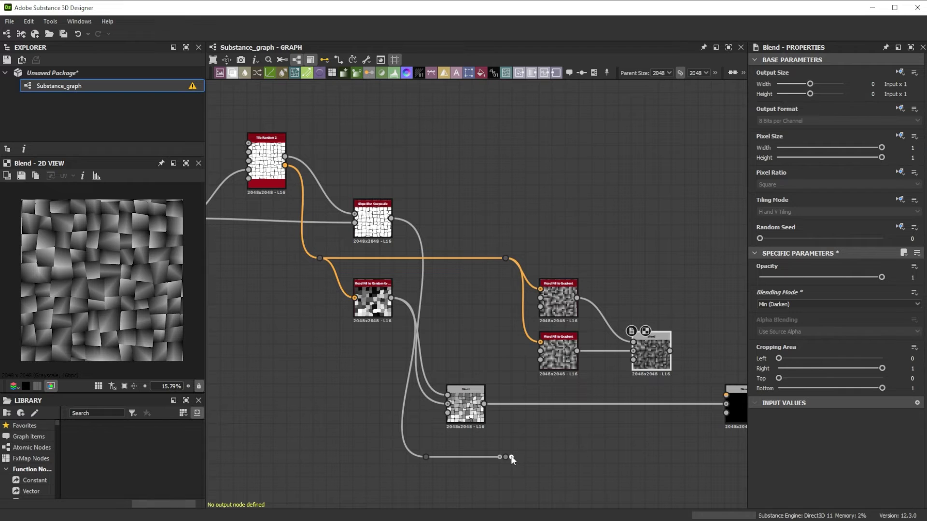
drag(582, 436, 612, 400)
drag(631, 371, 640, 358)
click(650, 358)
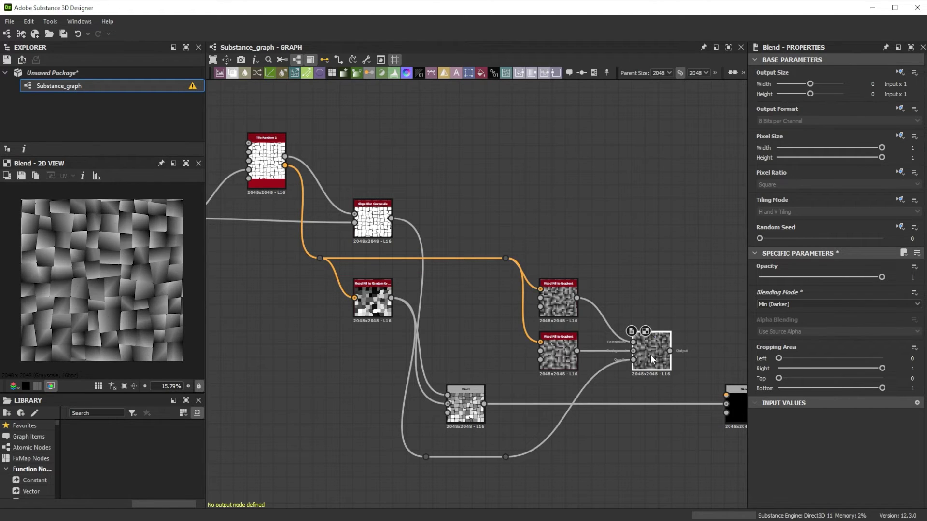
- Feed that result into the next Blend's Foreground, set to Multiply at Opacity 0.65
middle_drag(650, 355, 385, 357)
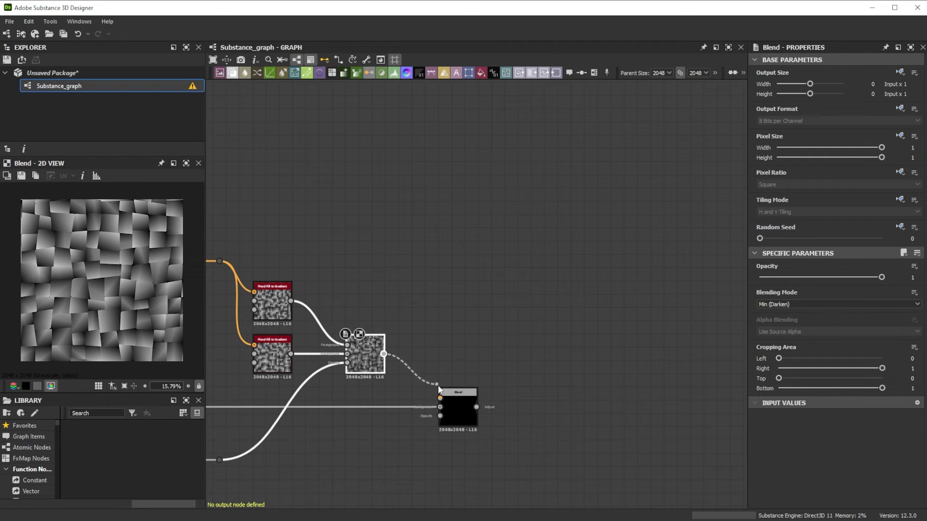
drag(438, 386, 439, 397)
click(460, 412)
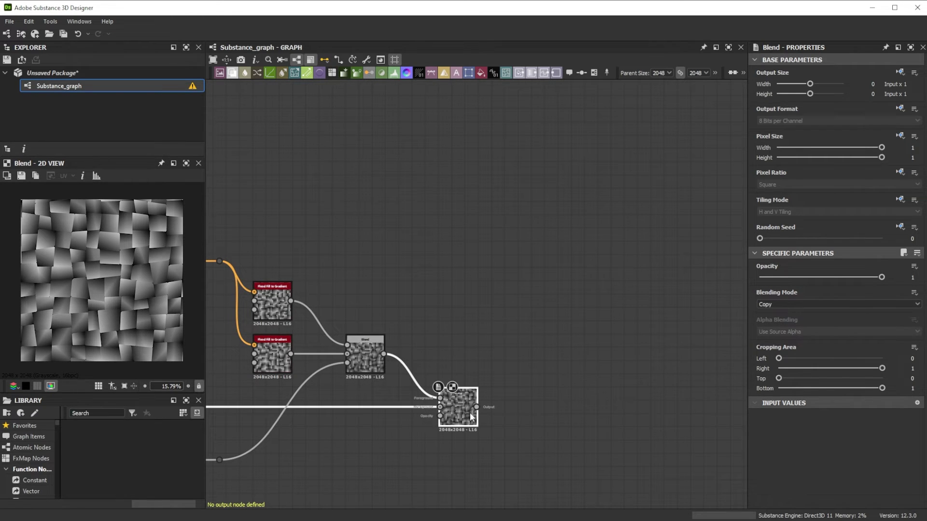
click(768, 305)
click(778, 332)
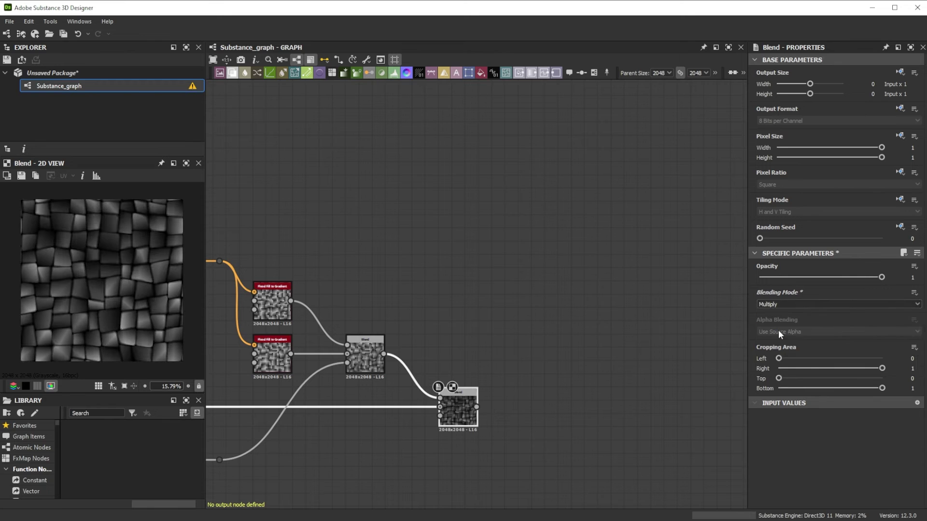
click(912, 278)
text(.65)
key(Return)
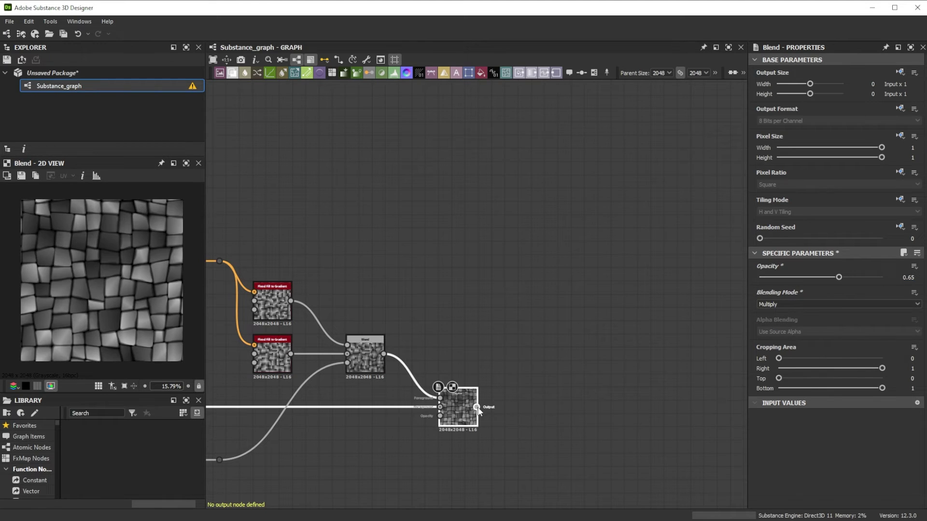
- Add another Blend downstream and route the stone pattern line further right
drag(476, 407, 678, 407)
click(703, 238)
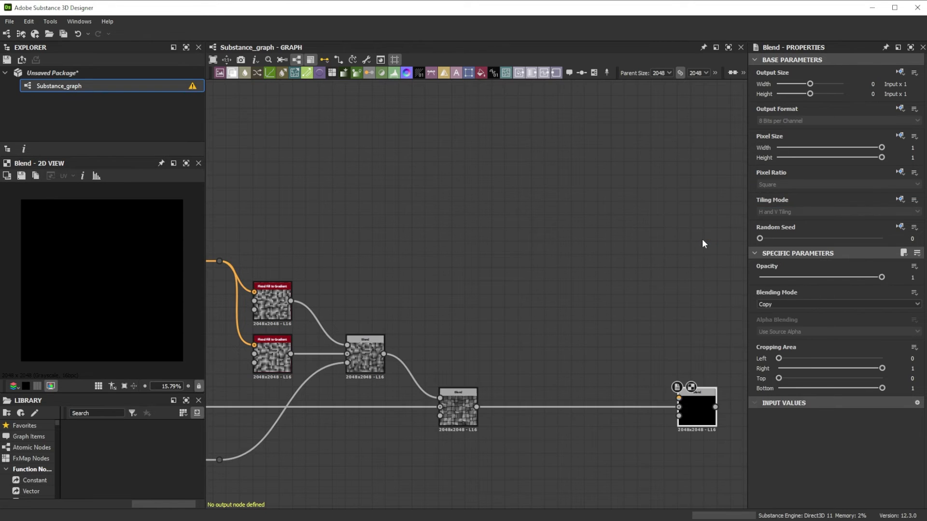
drag(220, 455, 578, 456)
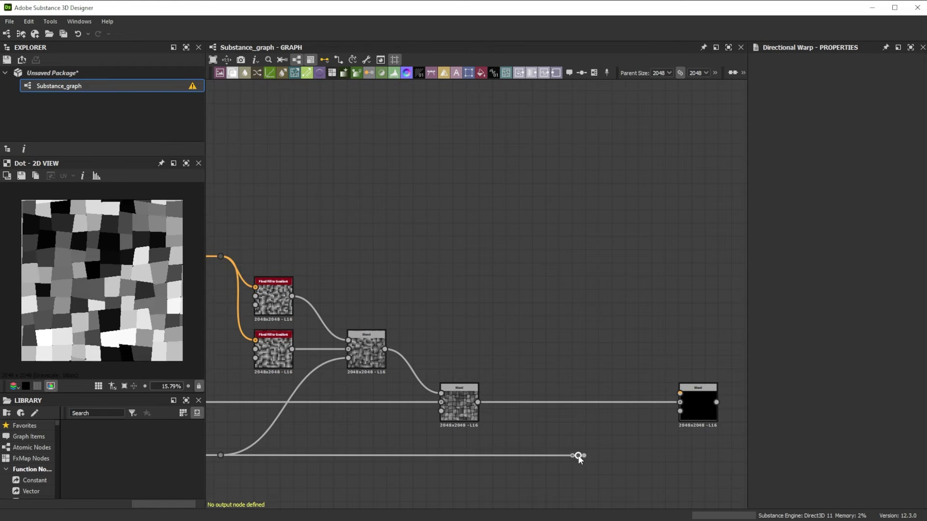
- Add a Clouds 2 noise node in empty graph space
drag(483, 385, 707, 385)
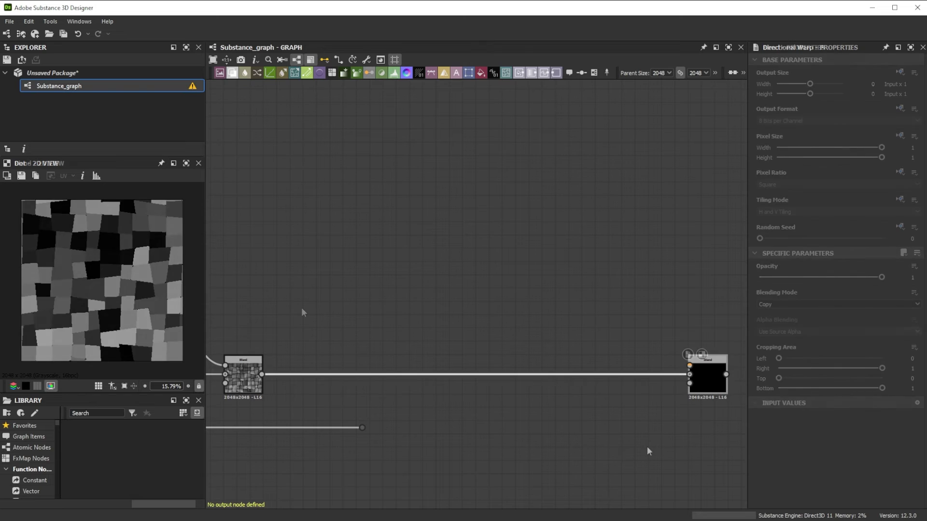
key(space)
text(clo)
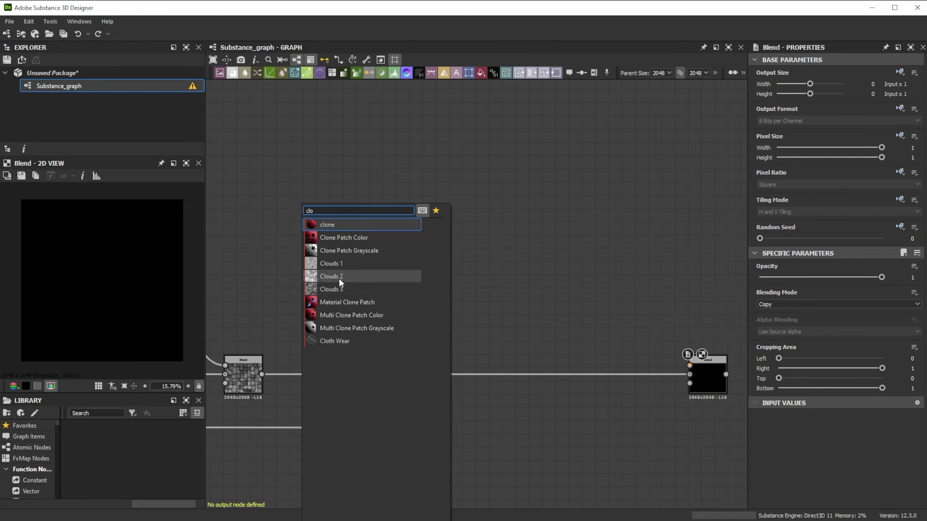
click(340, 278)
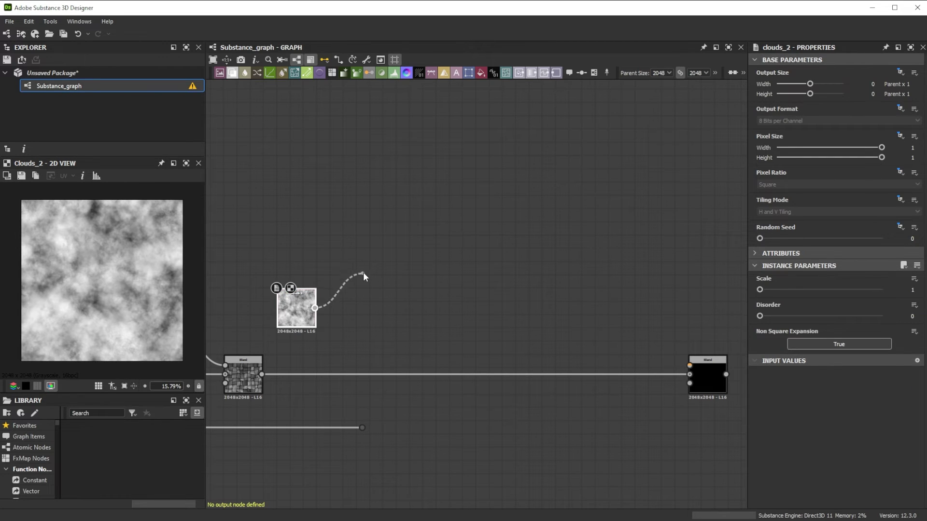
- Warp the clouds with a Directional Warp driven by the stone pattern, intensity 50, angle 45°
drag(366, 253, 366, 254)
text(dir)
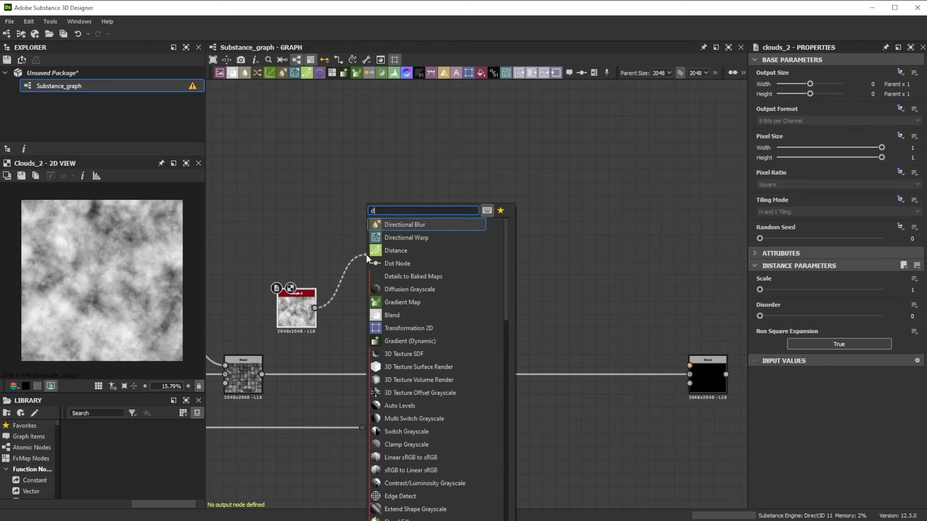
click(395, 239)
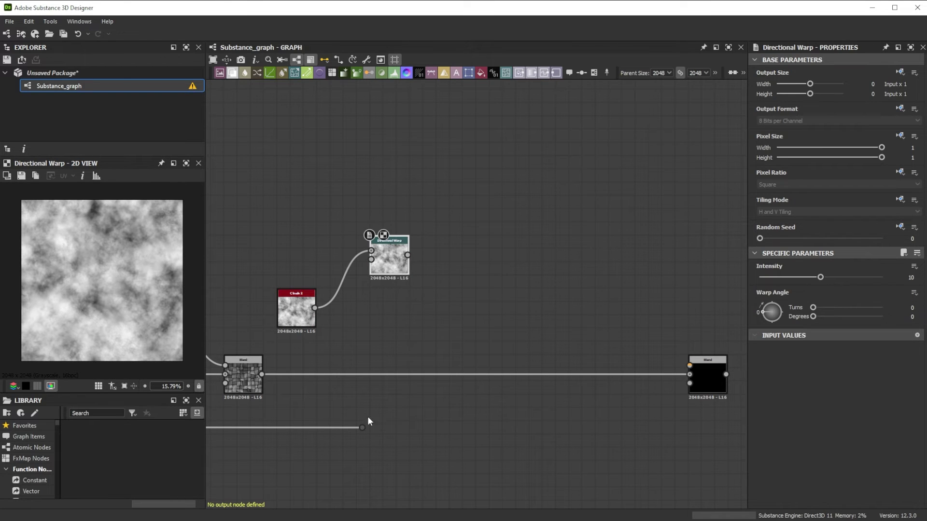
drag(368, 428, 371, 259)
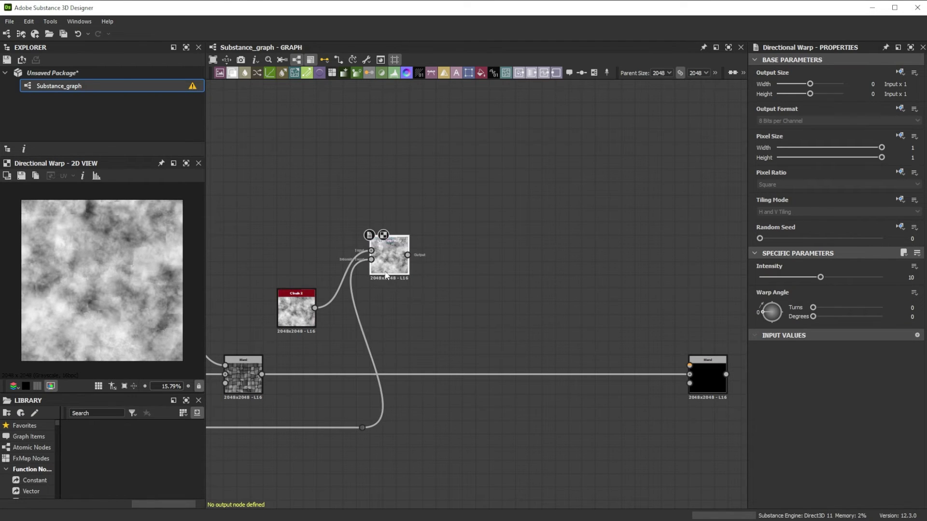
click(911, 278)
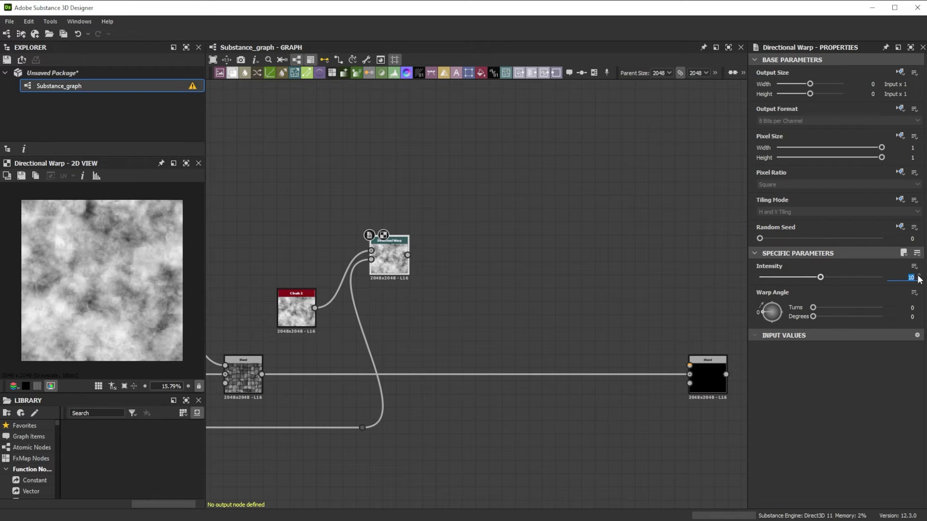
text(50)
click(907, 316)
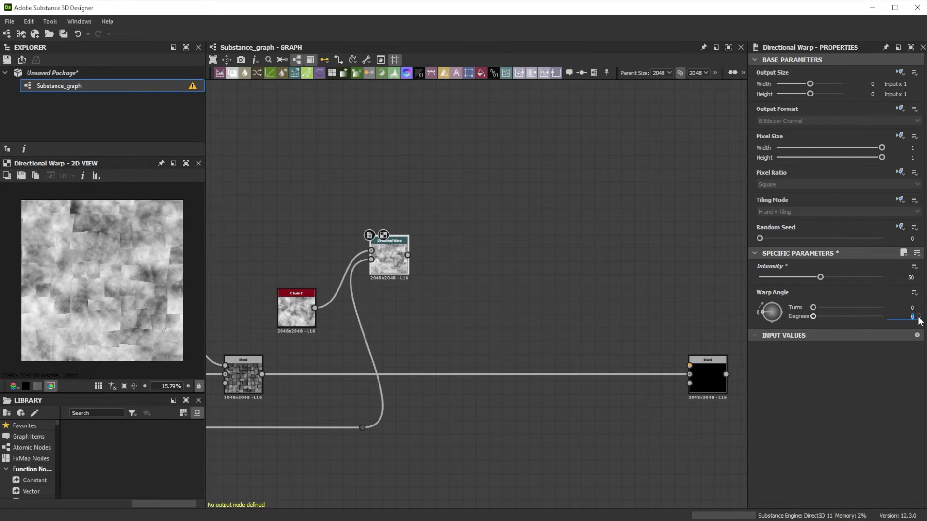
text(45)
key(Return)
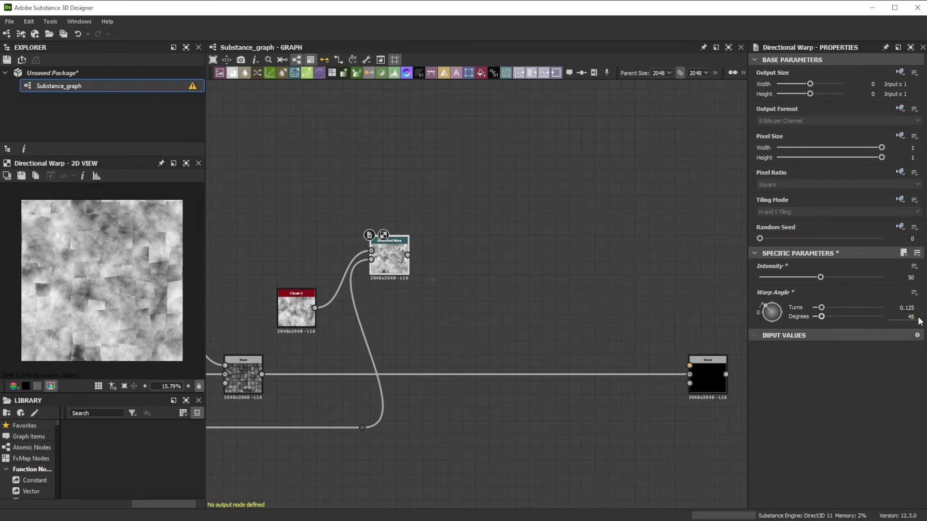
- Add a Quantize Grayscale after the Directional Warp with 15 steps
drag(408, 255, 435, 254)
text(q)
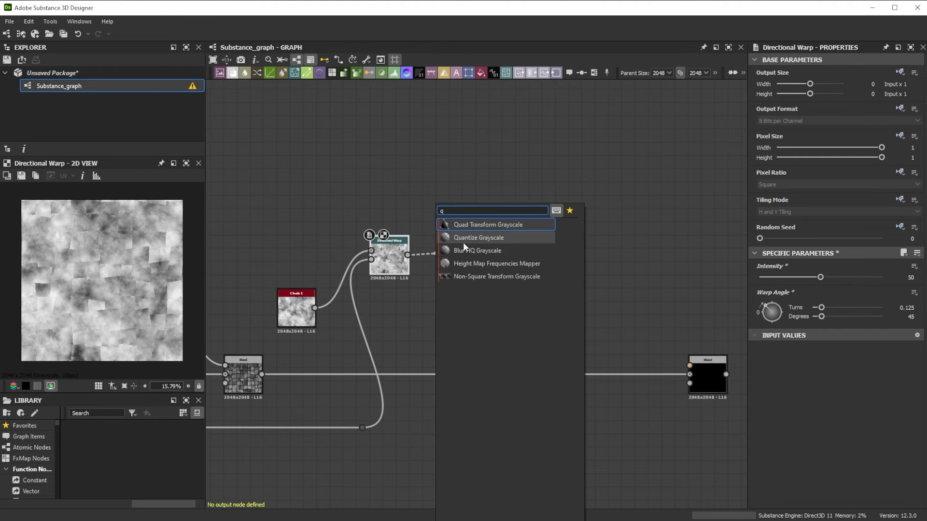
click(478, 238)
click(920, 288)
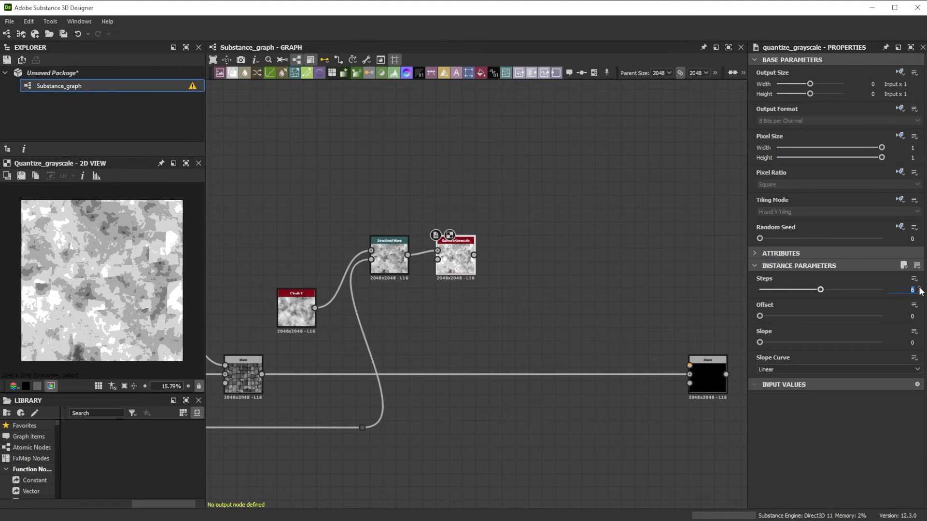
text(15)
key(Return)
- Add a Blur after the quantize with intensity 0.8
drag(474, 254, 502, 254)
text(b)
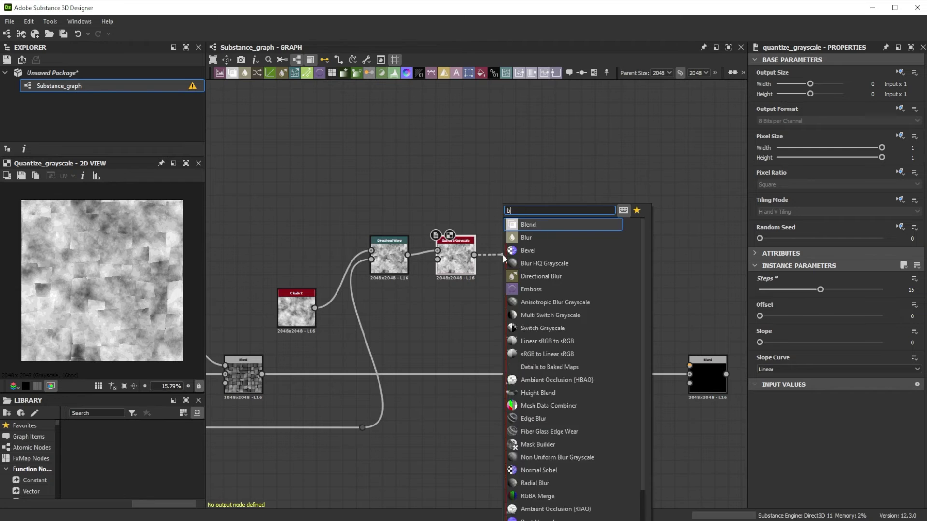
text(lu)
click(528, 224)
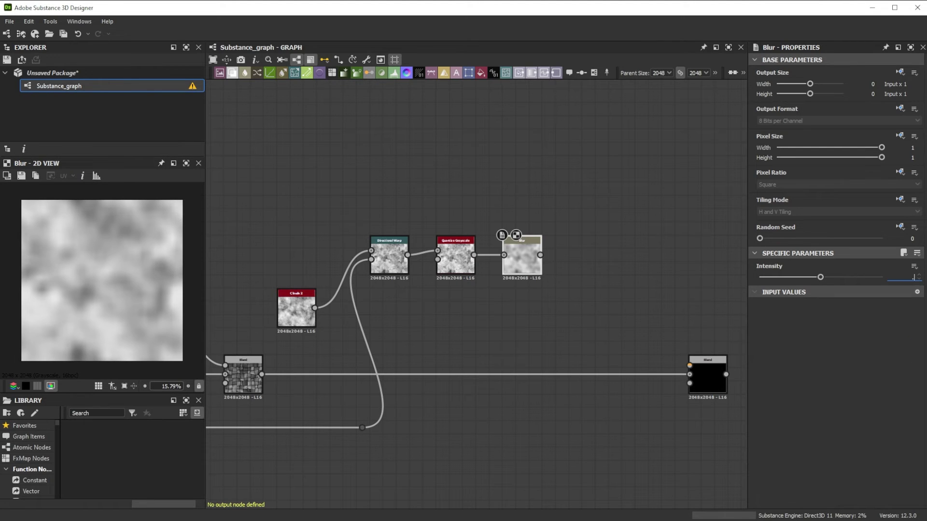
text(.8)
key(Return)
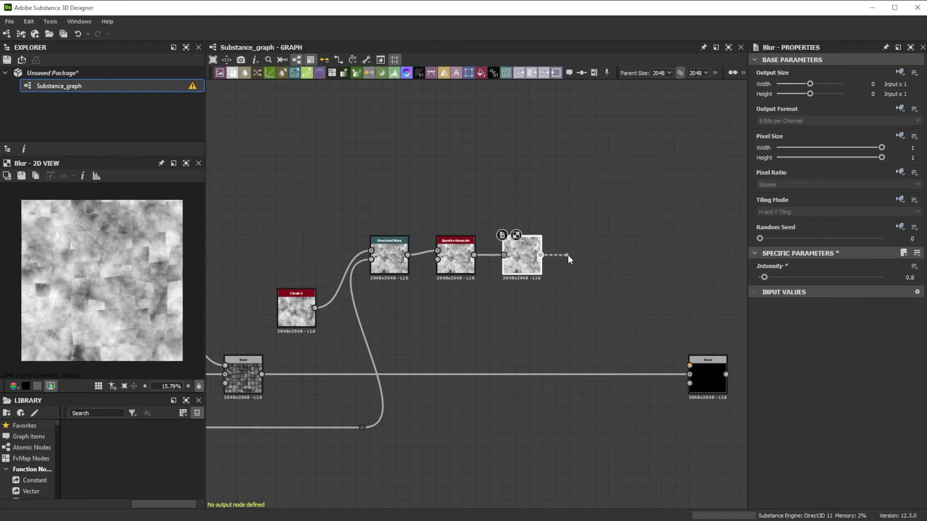
- Add a Clouds-sloped Slope Blur Grayscale after the Blur: 32 samples, Min, intensity 0.6
drag(568, 256, 569, 256)
text(slop)
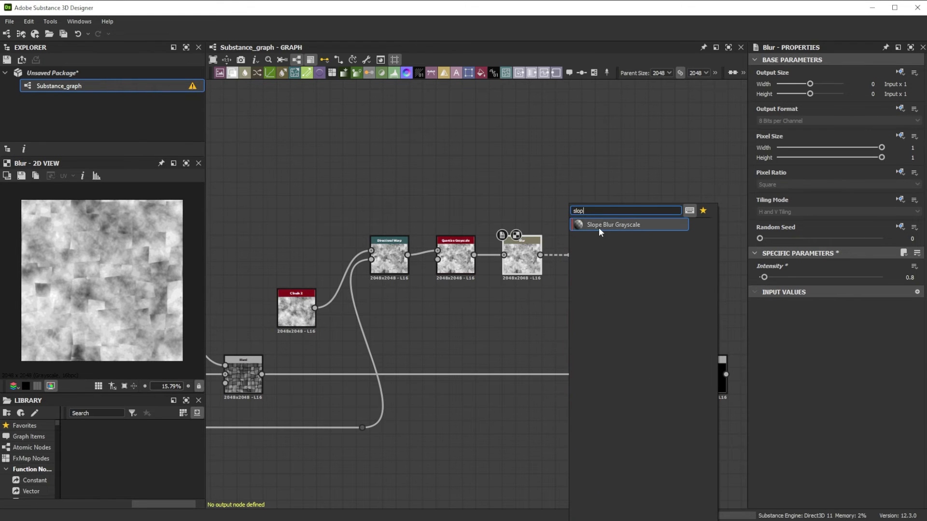
click(599, 226)
drag(314, 308, 570, 259)
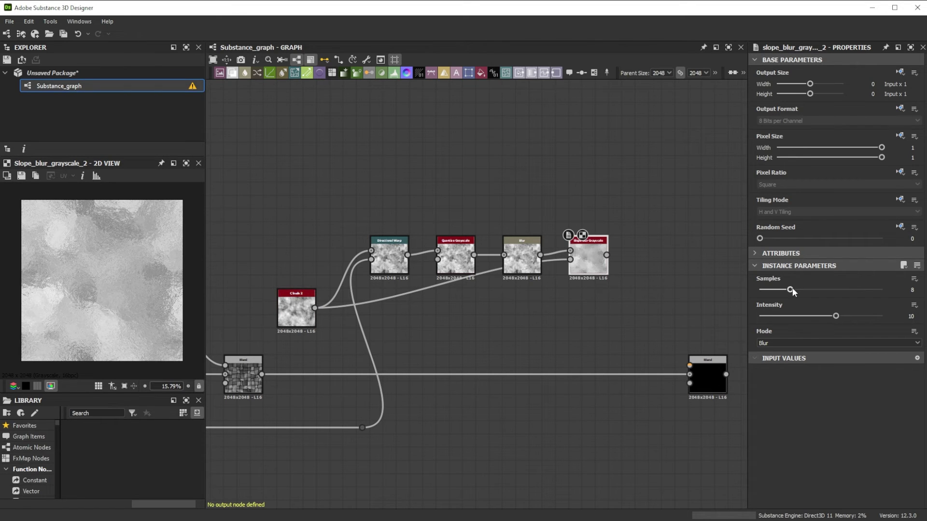
drag(790, 290, 881, 290)
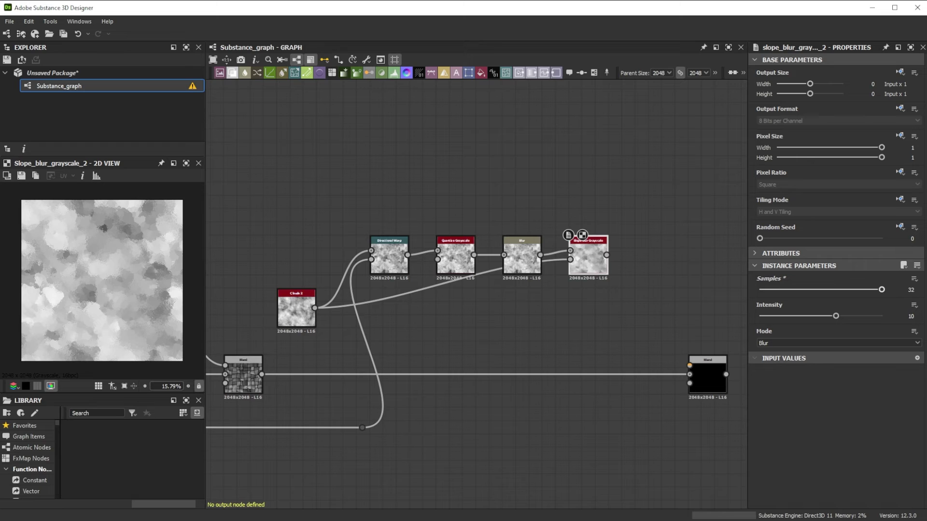
click(900, 341)
click(793, 358)
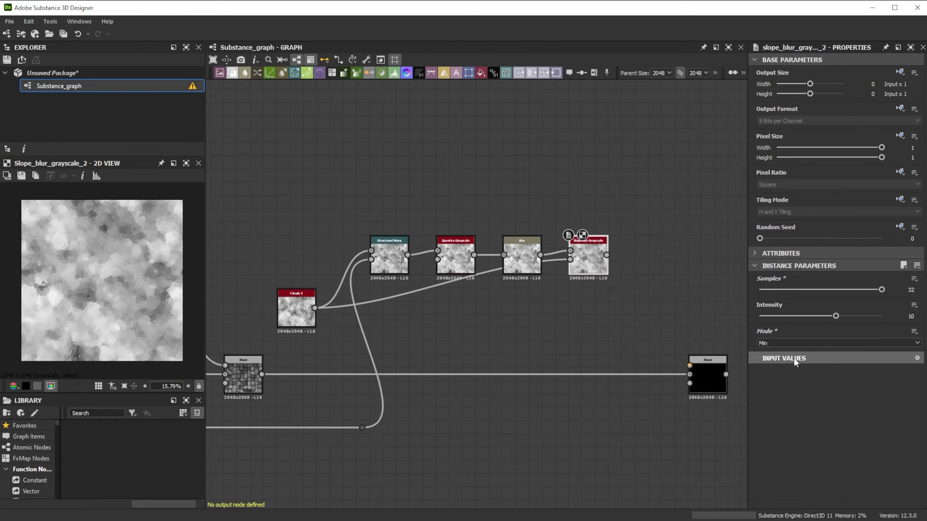
click(910, 316)
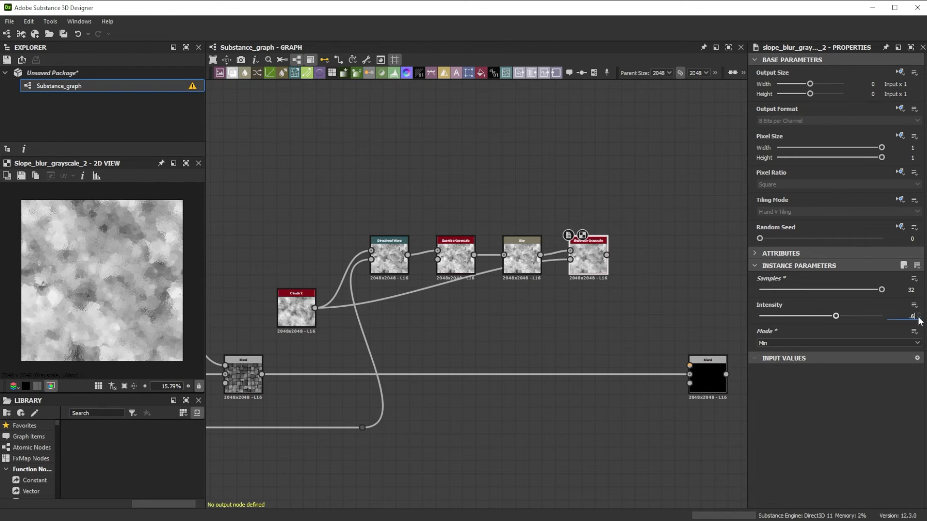
text(.6)
key(Return)
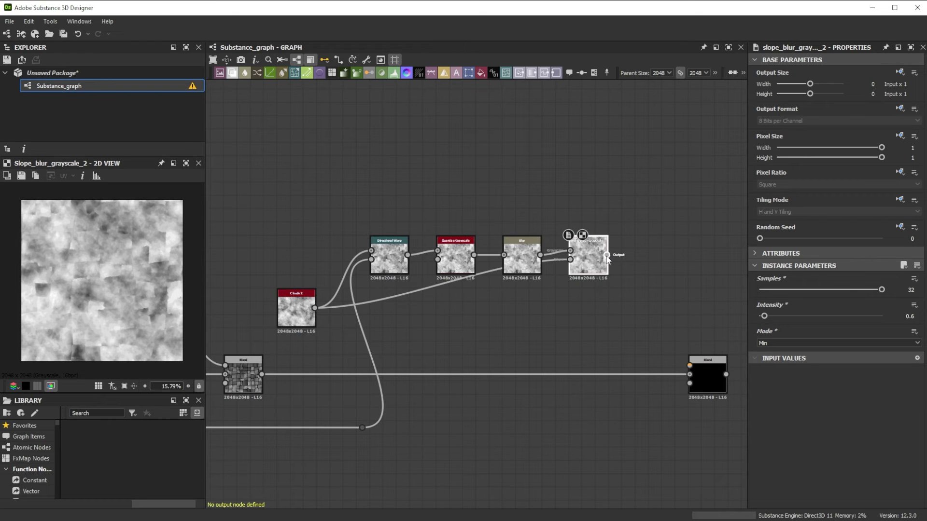
- Wire Slope Blur into the Blend's Foreground and set it to Multiply at 0.8 opacity
drag(645, 276, 699, 362)
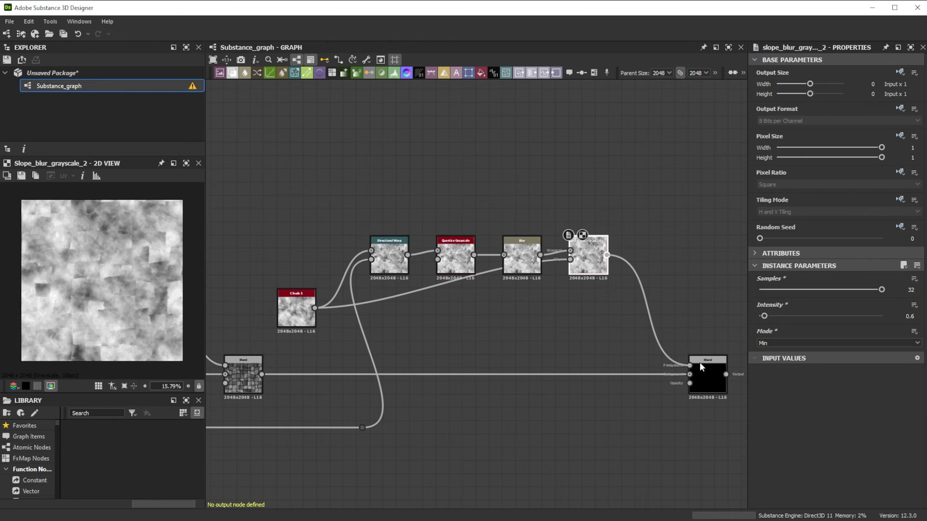
click(704, 380)
click(840, 304)
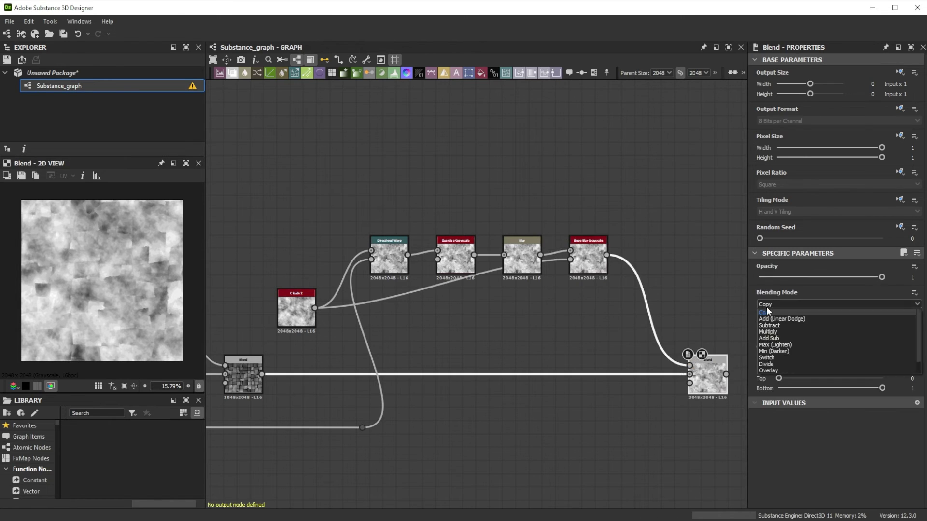
click(772, 337)
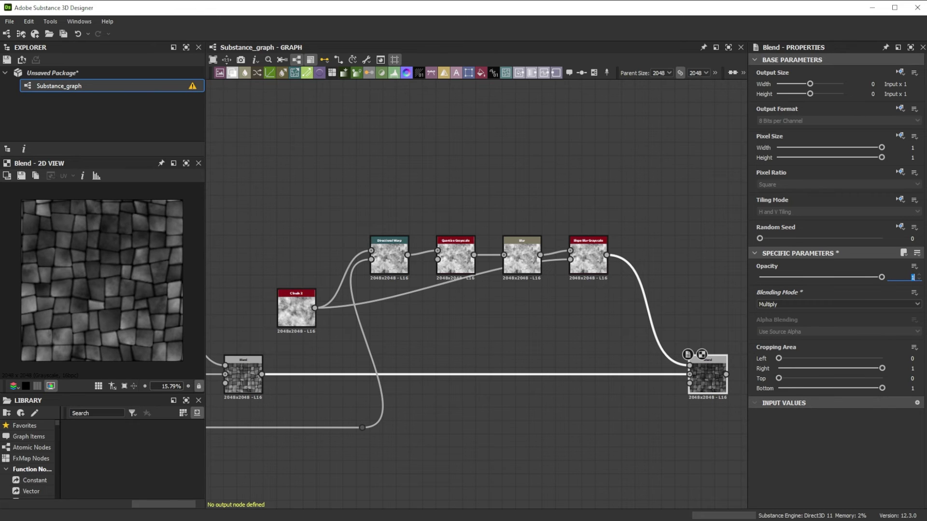
key(Return)
- Add a Multi Dir. Warp Grayscale after the Blend in Min mode with intensity 12
middle_drag(699, 381, 633, 386)
key(space)
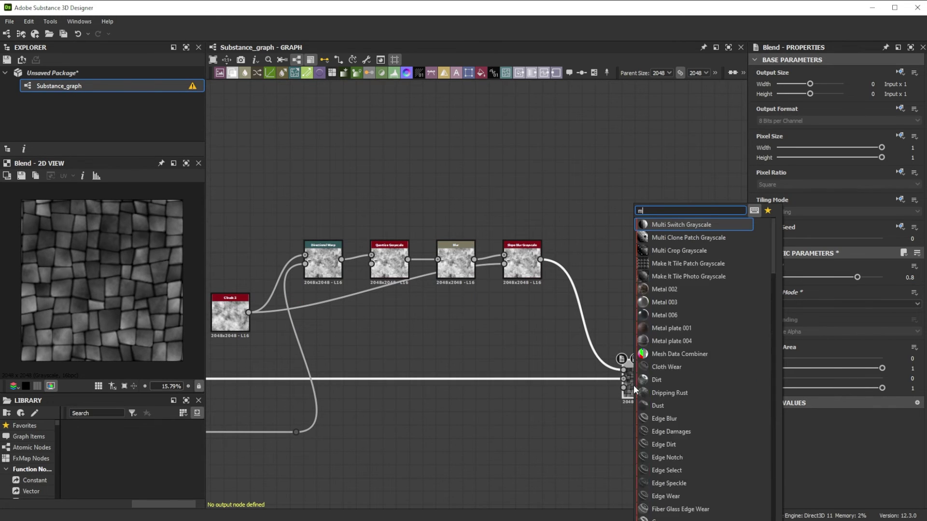
text(mul)
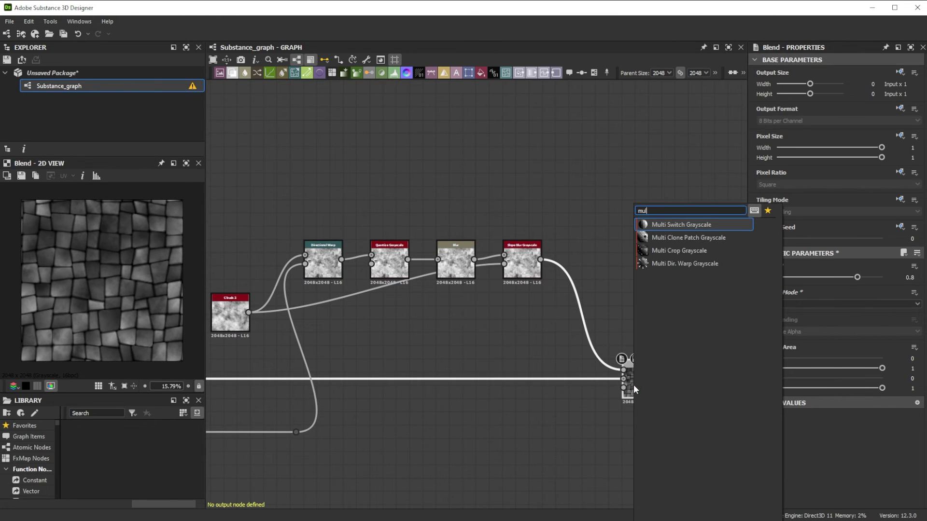
click(673, 264)
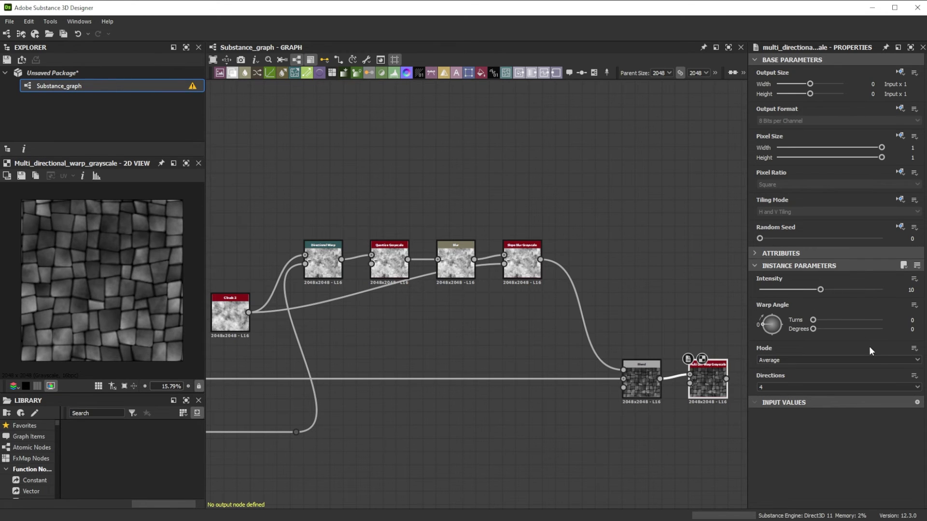
click(876, 359)
click(832, 378)
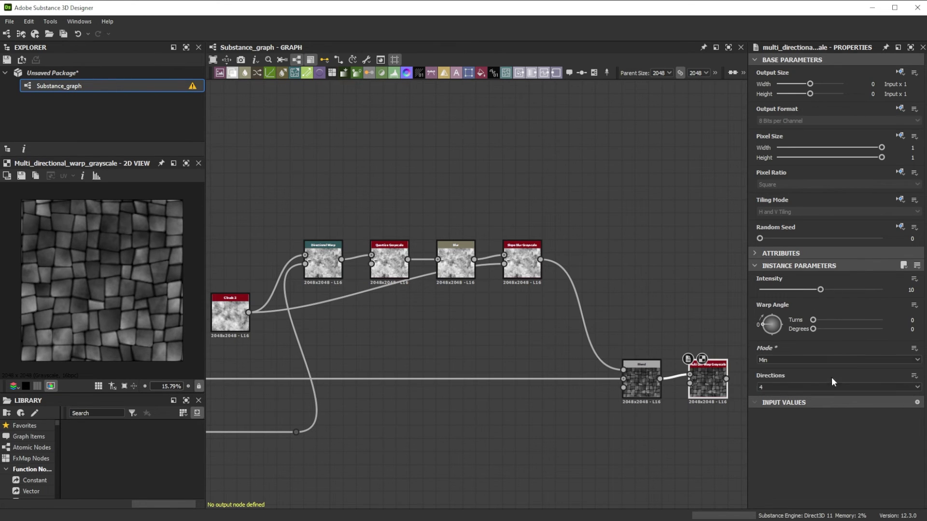
click(900, 290)
text(12)
key(Return)
- Feed Clouds 2 into the Multi Dir. Warp's lower input
drag(249, 312, 695, 383)
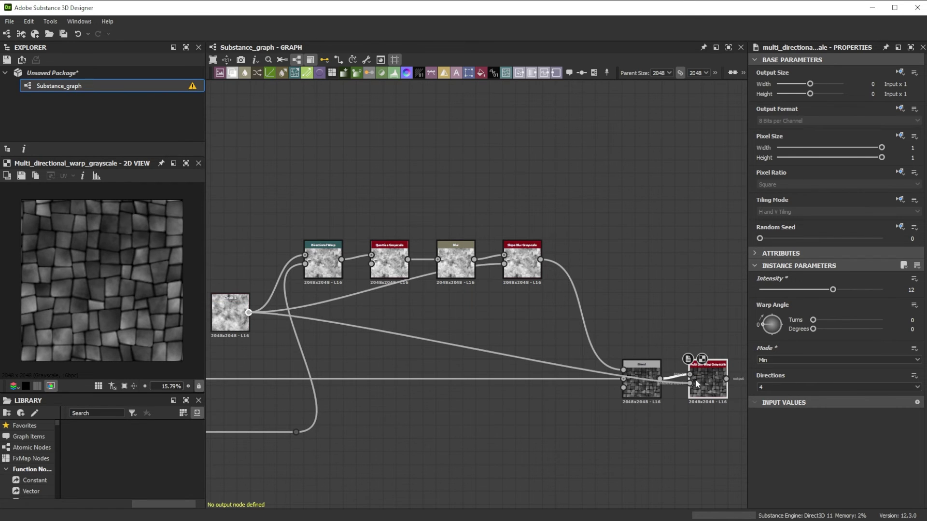
middle_drag(707, 380, 636, 381)
key(space)
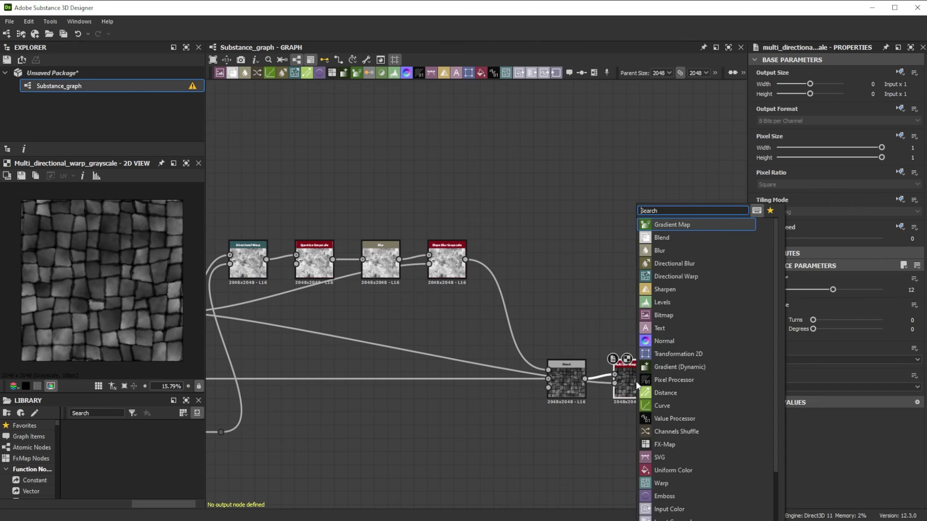
- Add a Height Blend node and route the Clouds wire through a reroute dot into the warp
text(hel)
click(669, 225)
double_click(407, 312)
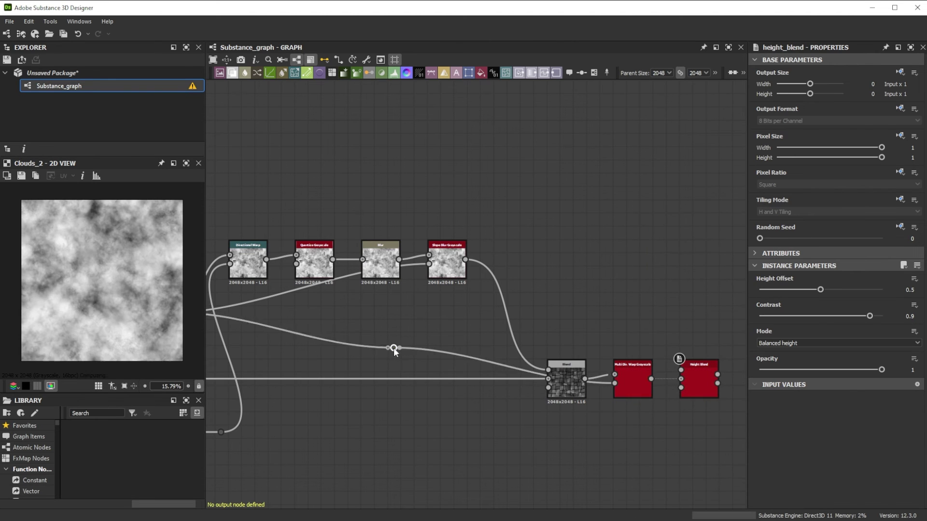
drag(413, 312, 428, 264)
drag(414, 313, 614, 383)
middle_drag(684, 378, 389, 384)
drag(389, 384, 714, 391)
click(398, 317)
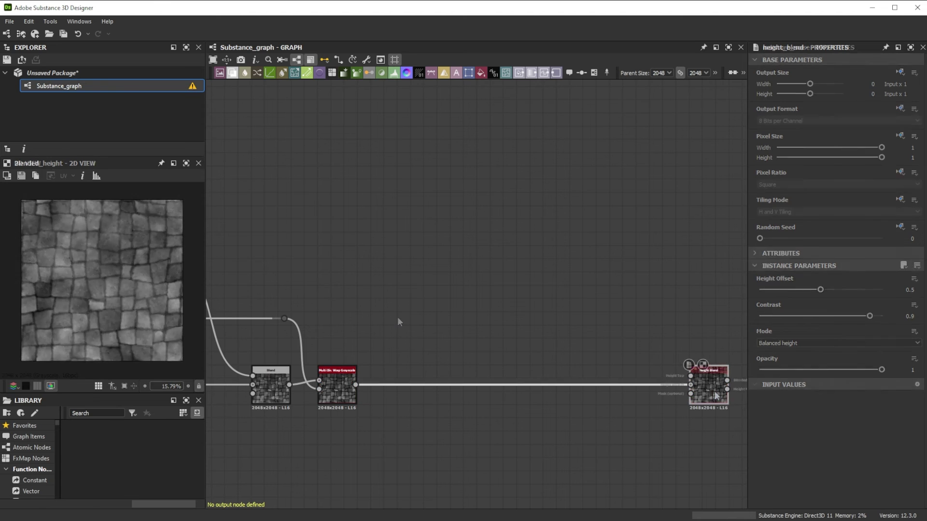
- Add a Moisture Noise and a duplicate above it with random seed 1
key(space)
text(moi)
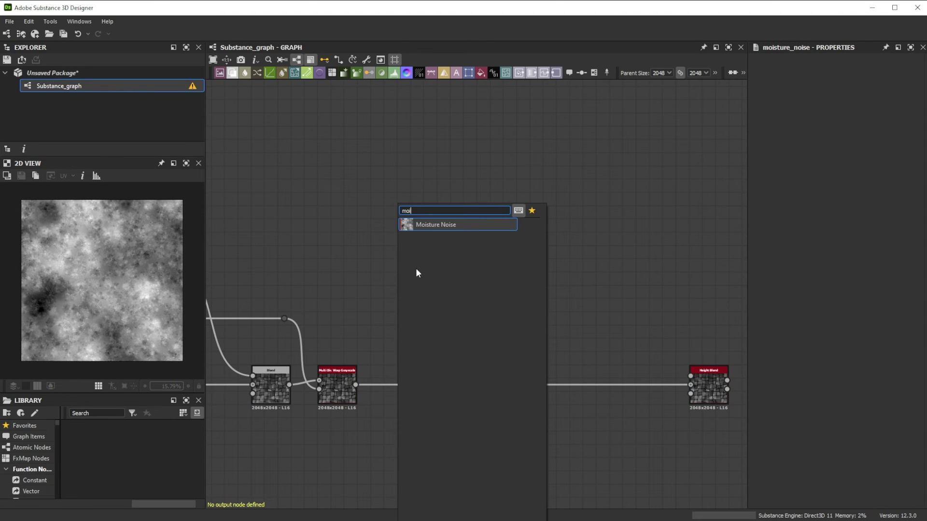
click(431, 225)
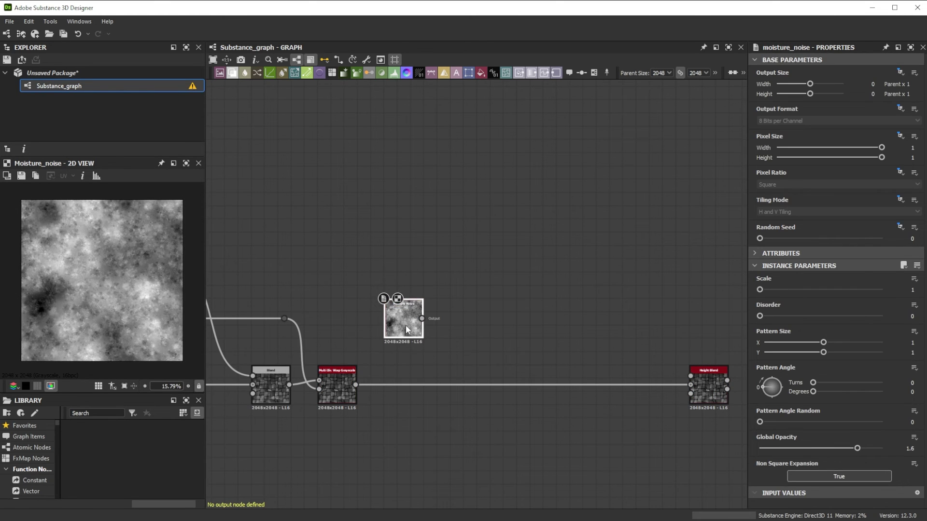
key(ctrl+d)
click(410, 268)
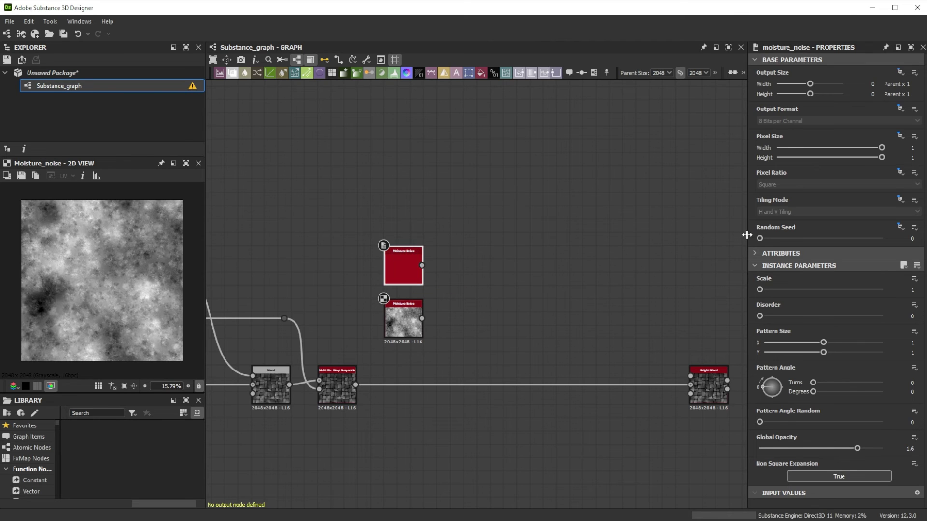
drag(760, 238, 771, 239)
- Warp the lower Moisture Noise with a Non Uniform Dir. Warp driven by the upper copy
drag(422, 319, 476, 317)
text(non)
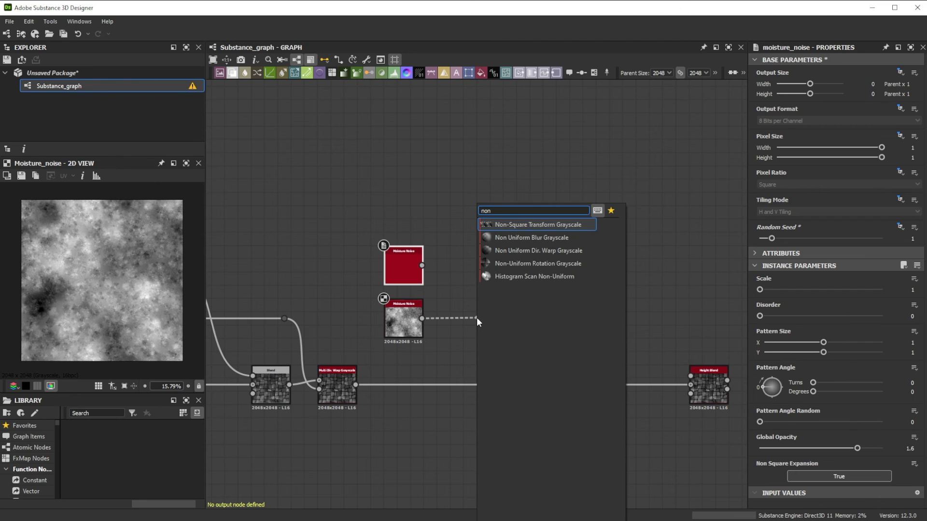
click(534, 253)
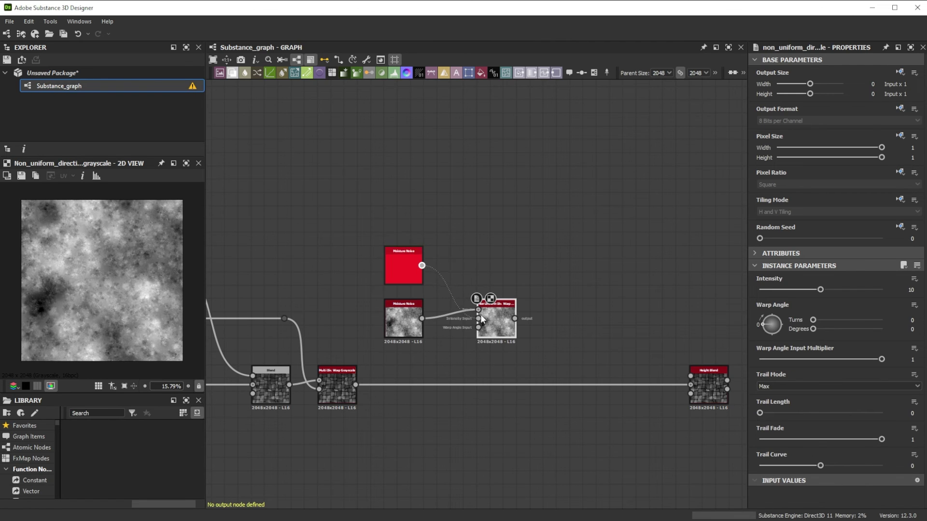
drag(482, 318, 479, 319)
drag(435, 285, 485, 328)
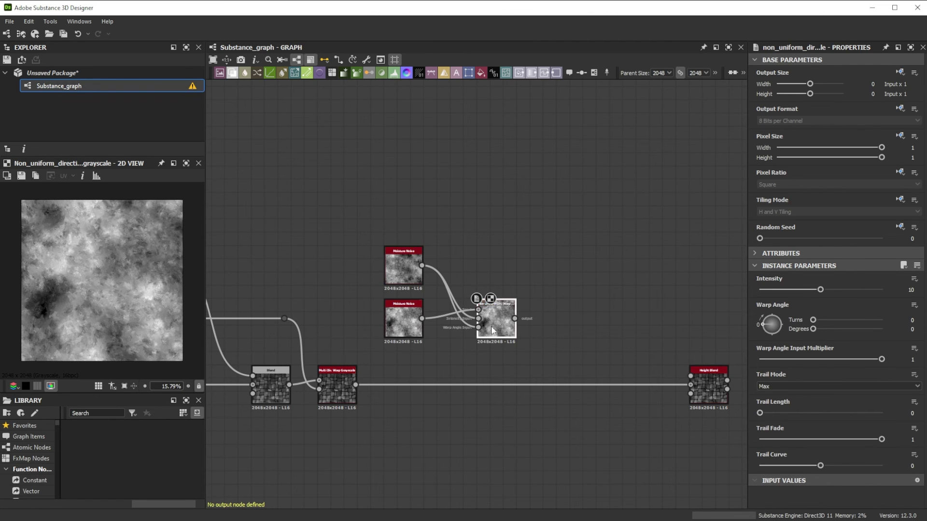
- Set the Non Uniform warp's trail mode to Average and trail length to 0.4
click(763, 385)
click(768, 406)
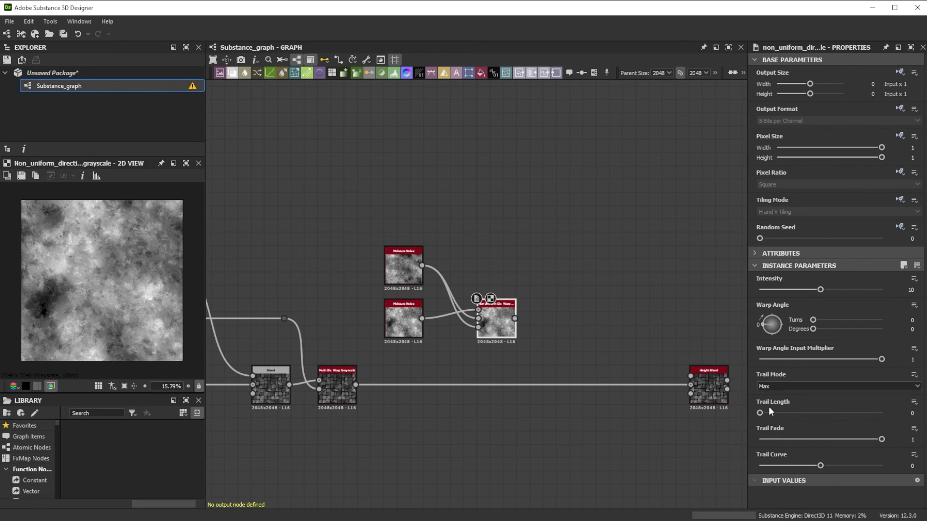
key(Tab)
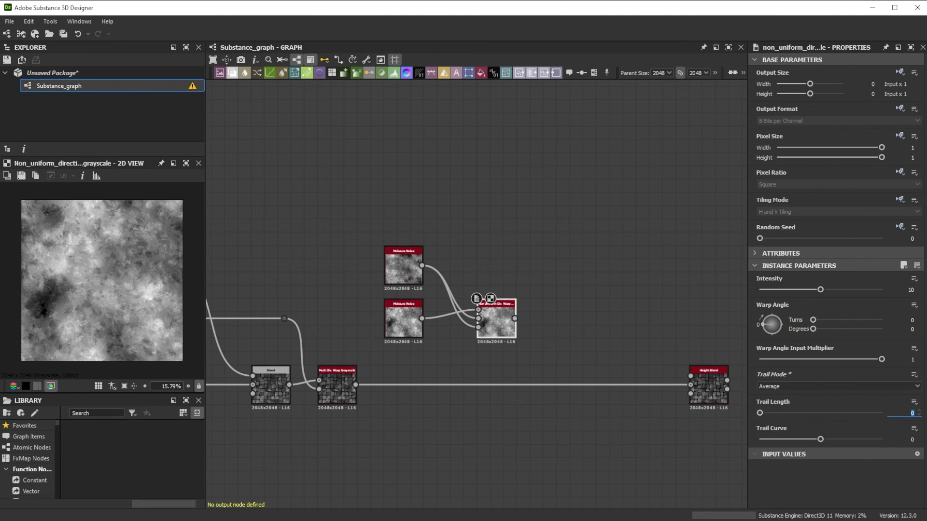
text(.4)
key(Return)
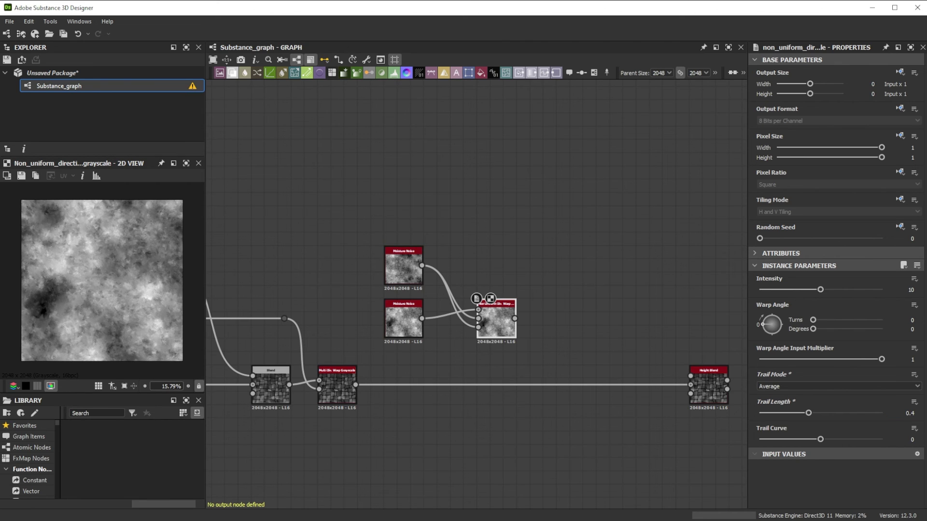
- Feed the warped moisture noise into Height Blend with height offset 0.16 and contrast 0.96
drag(515, 319, 704, 370)
double_click(708, 392)
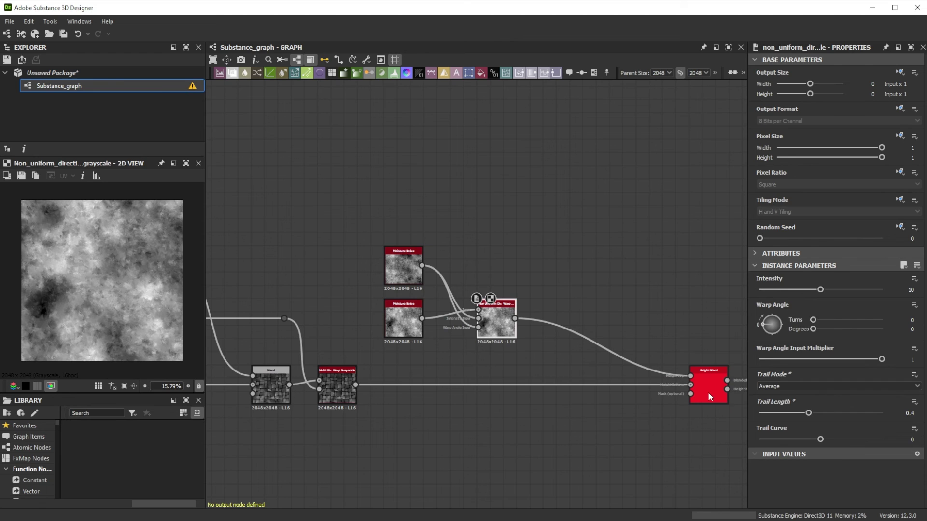
click(912, 290)
text(.16)
key(Return)
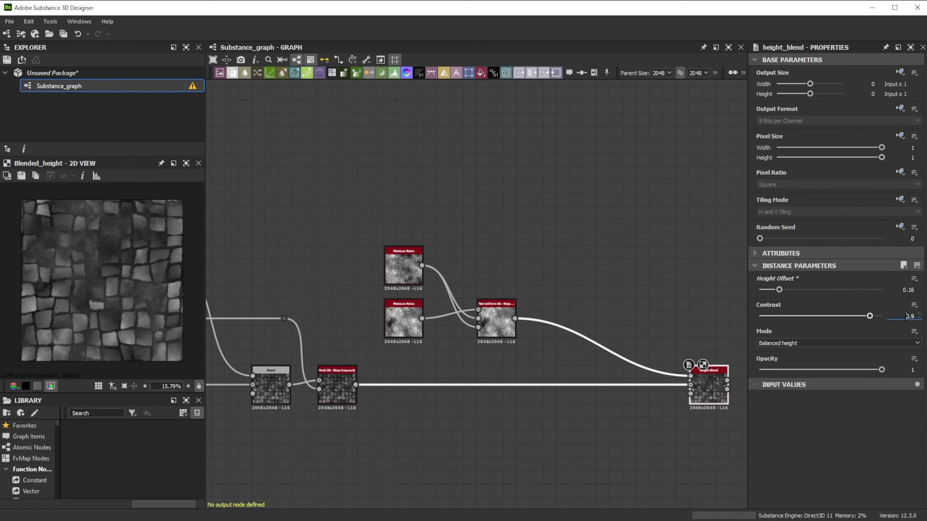
click(917, 317)
text(0.96)
key(Return)
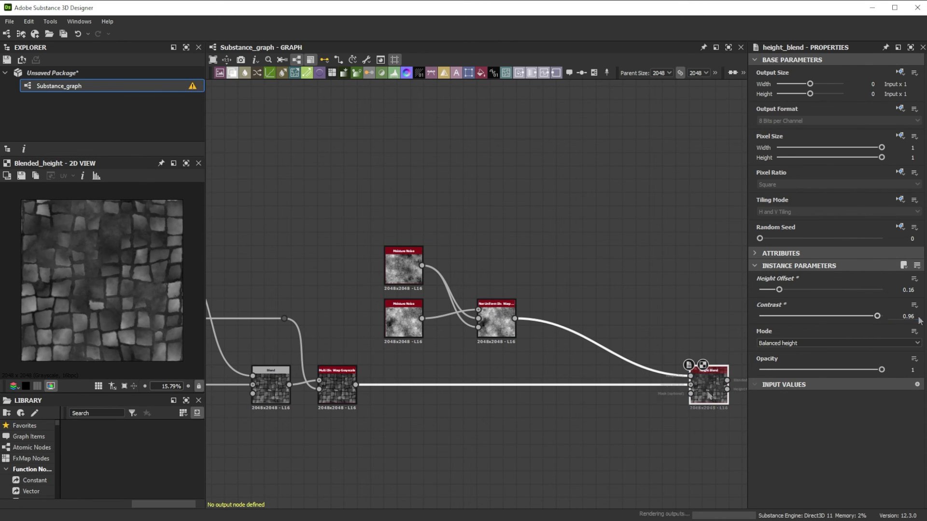
- Add an Auto Levels node after the Height Blend
drag(705, 390, 576, 388)
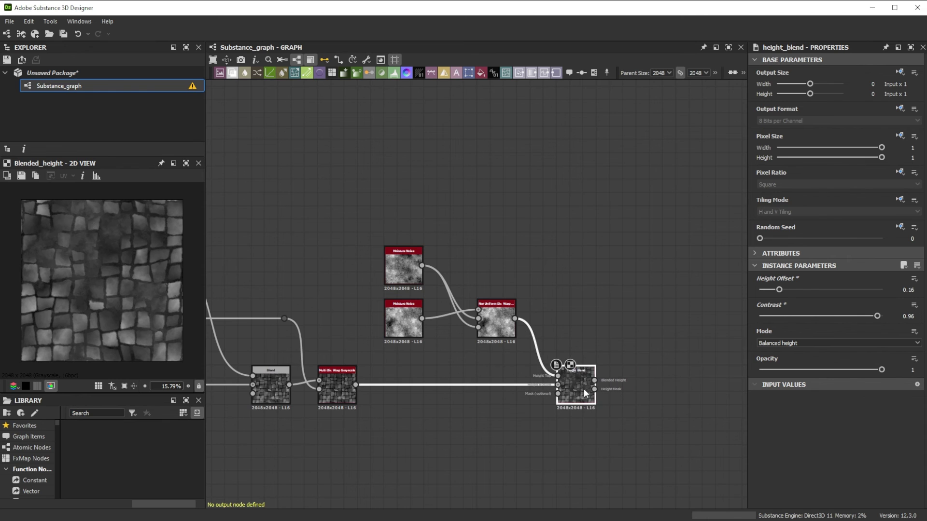
key(space)
text(au)
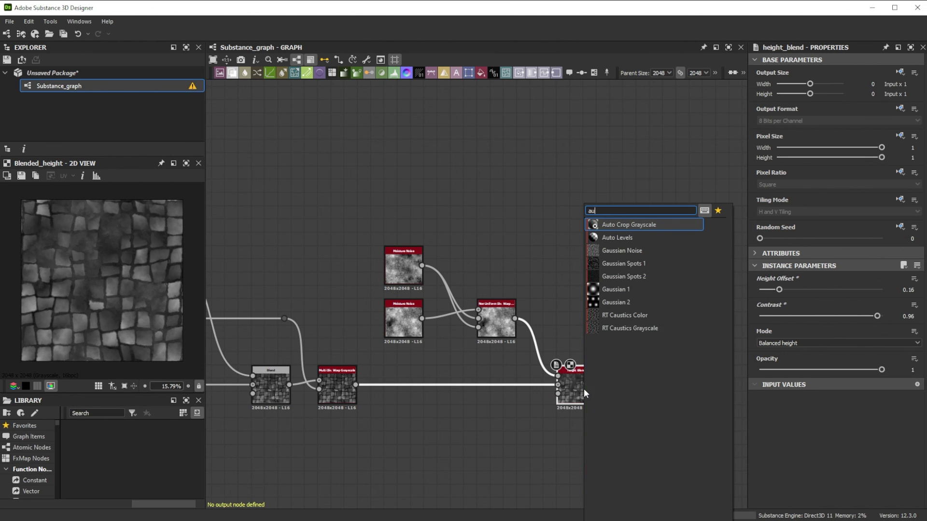
click(627, 237)
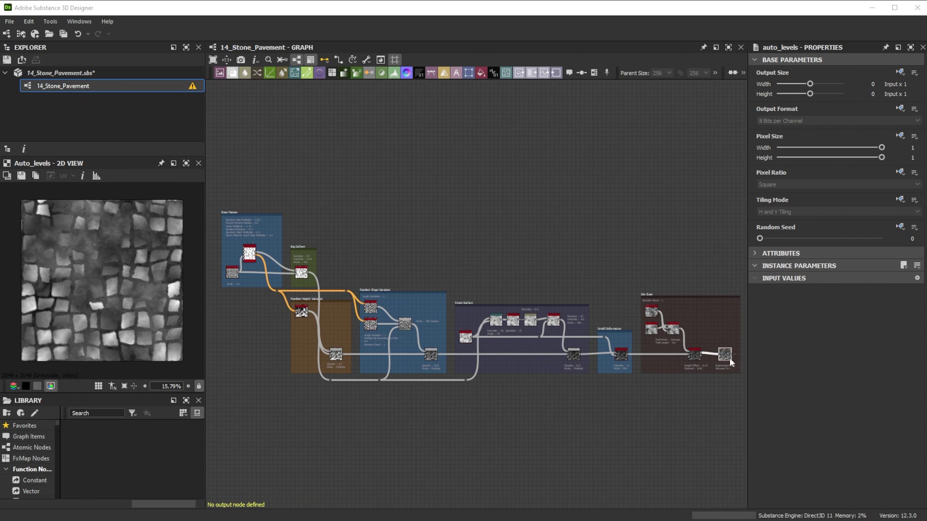
- Preview the Height Blend on the 3D plane and raise the graph's Random Seed to 9
double_click(699, 355)
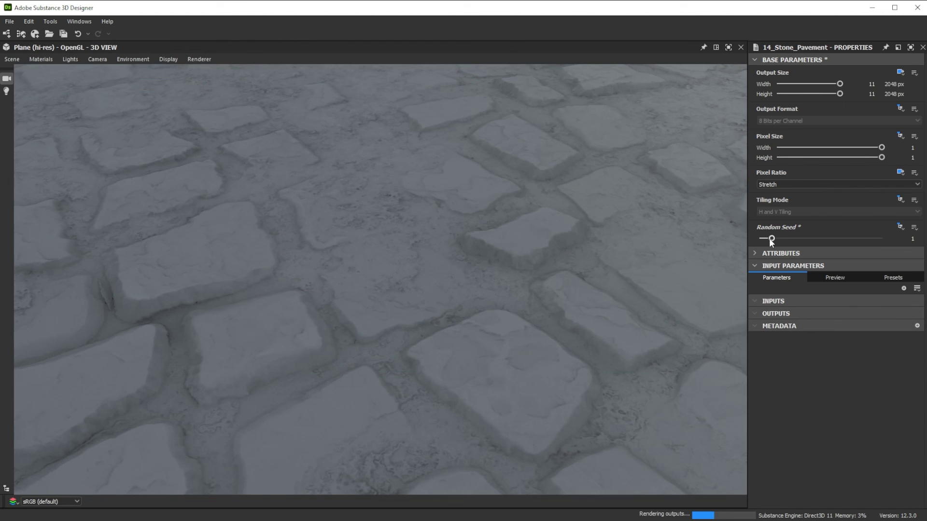
click(772, 238)
drag(772, 239, 859, 242)
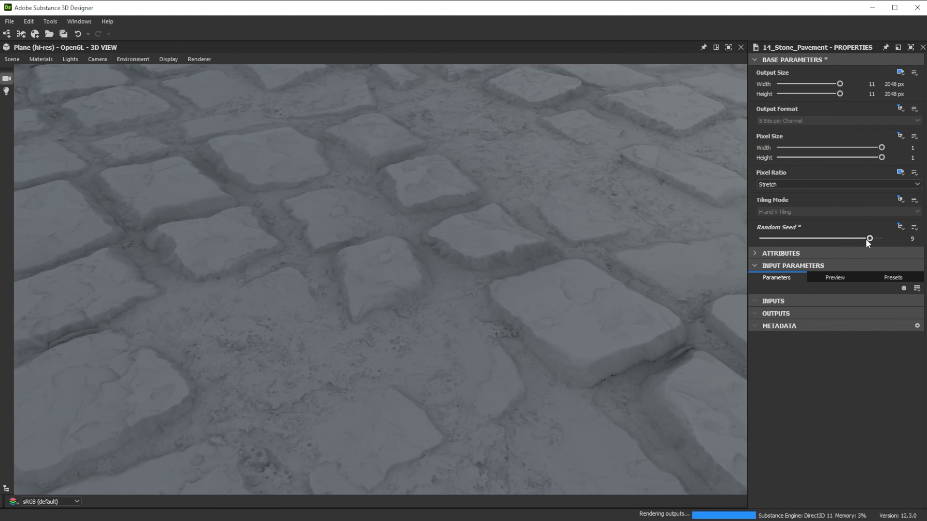